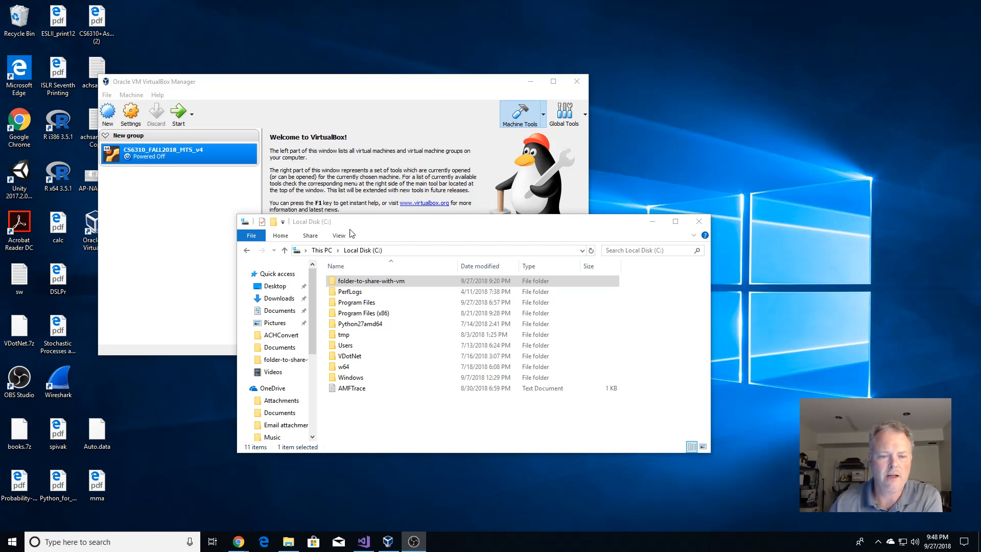
Select folder-to-share-with-vm in Local Disk (C:) and bring up its context menu.
click(378, 280)
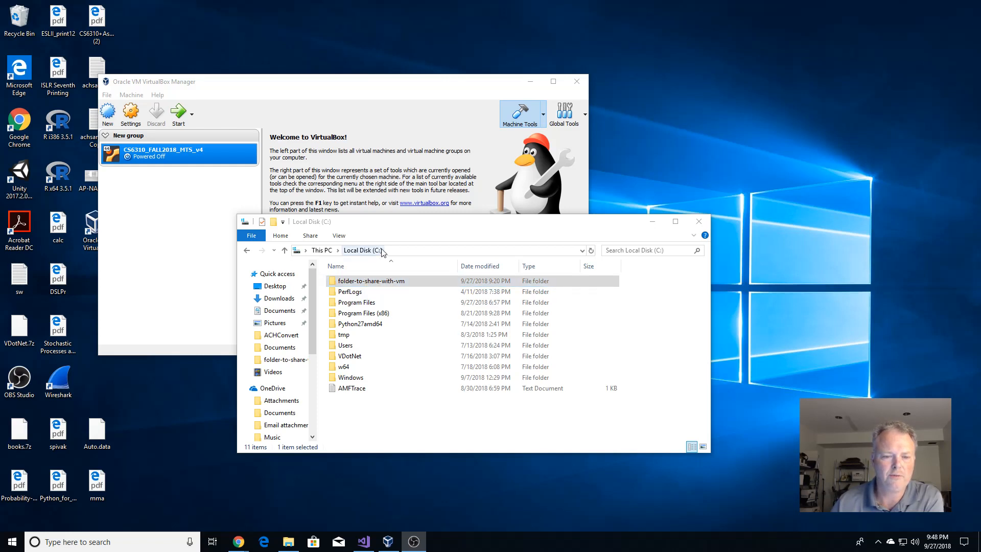
right_click(399, 282)
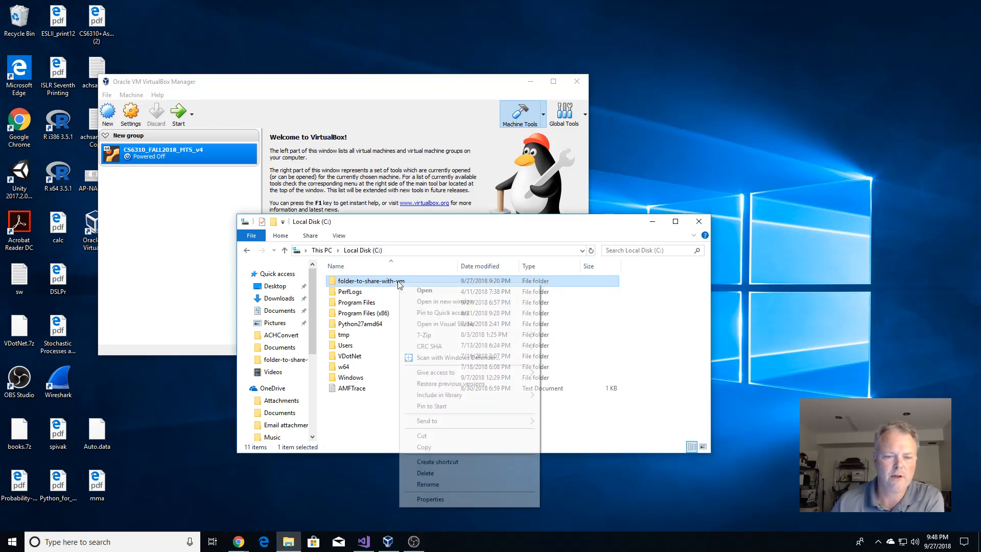
Share folder-to-share-with-vm on the network as \\DESKTOP-KS3609K\folder-to-share-with-vm through its Properties.
click(437, 498)
click(443, 305)
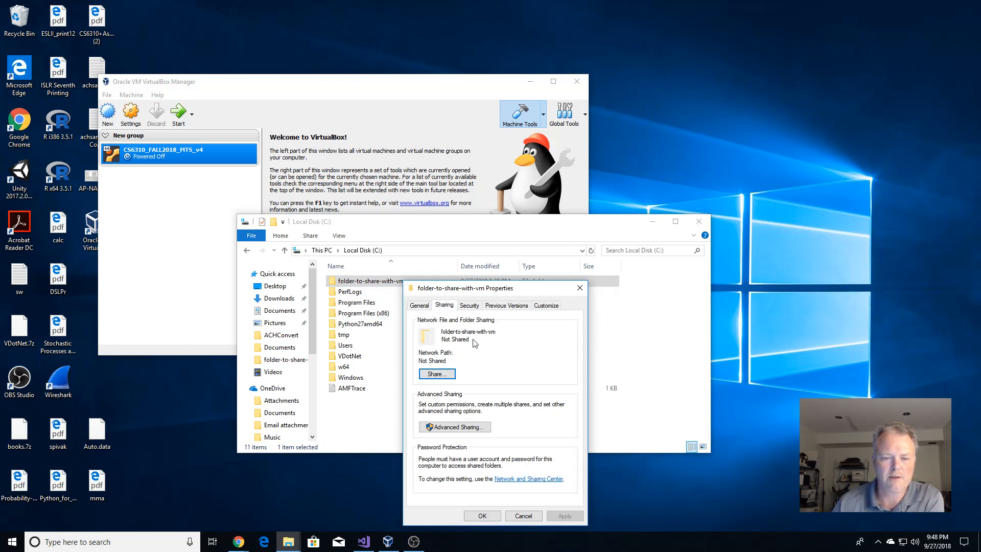
click(446, 374)
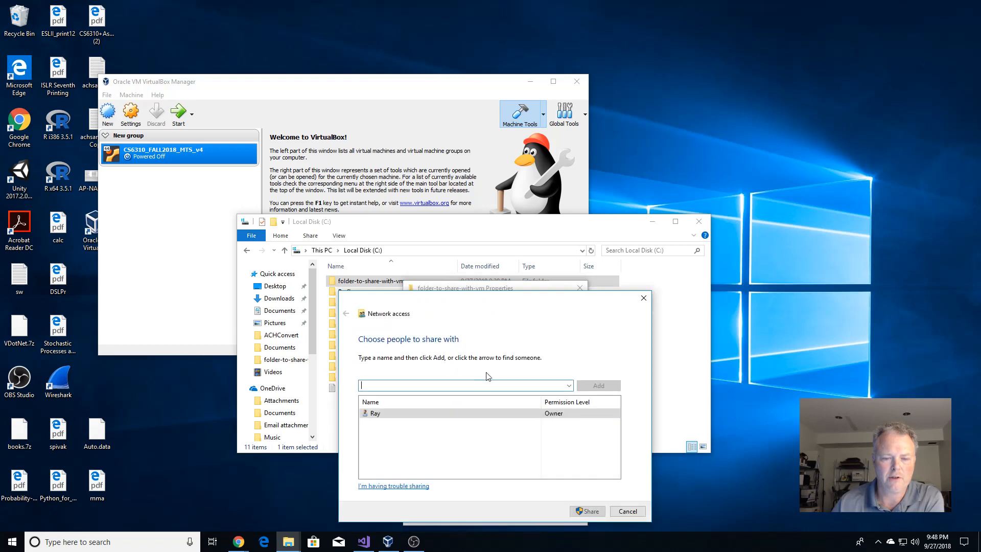
click(596, 512)
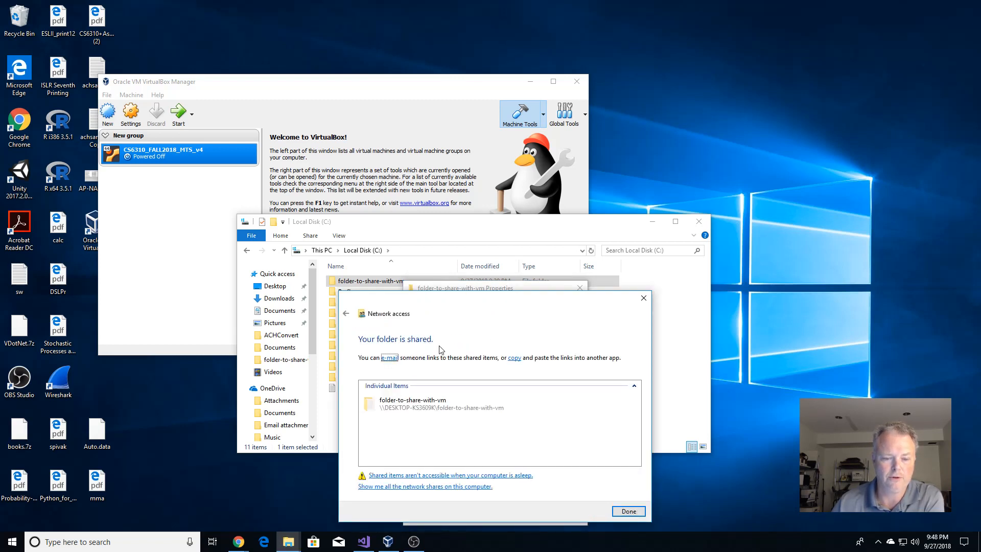
click(444, 486)
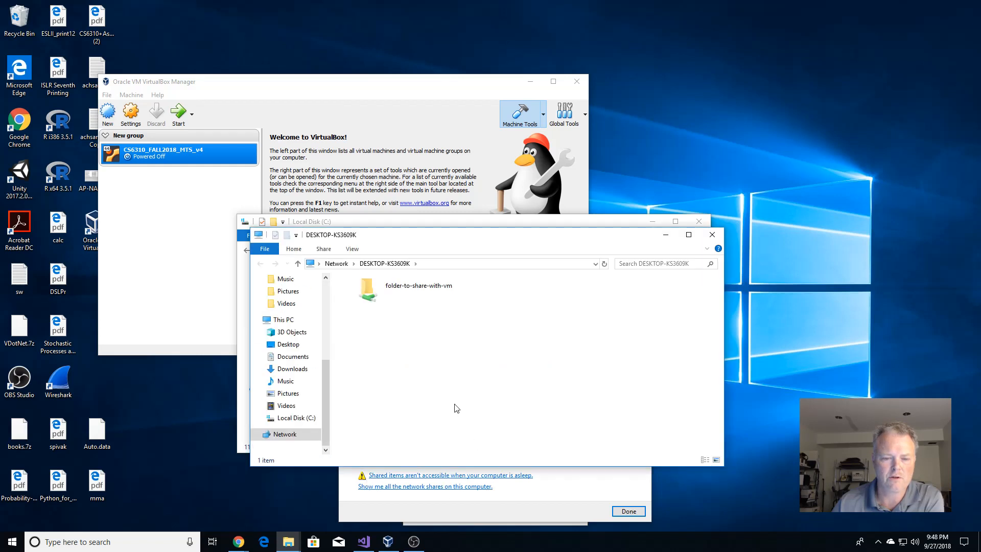
double_click(415, 291)
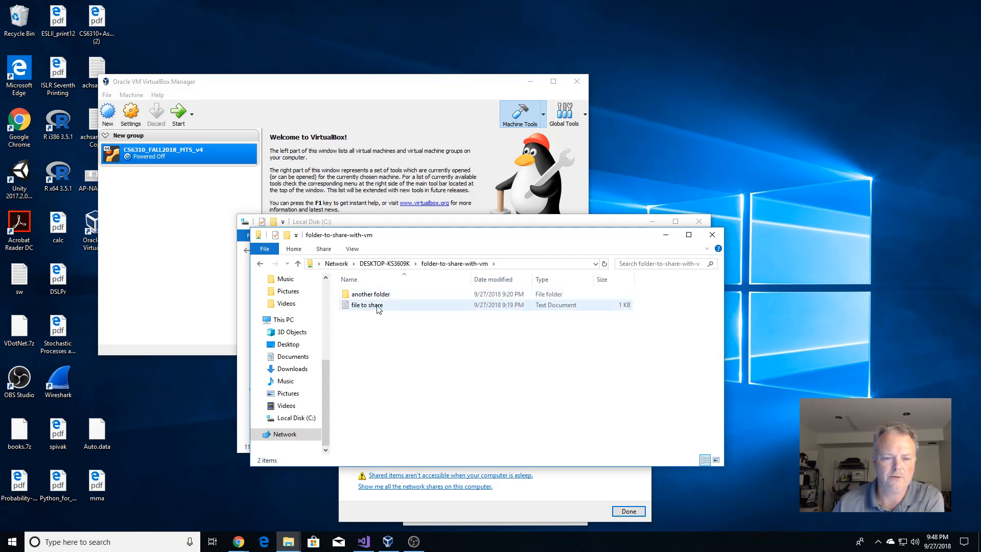
click(713, 236)
click(629, 511)
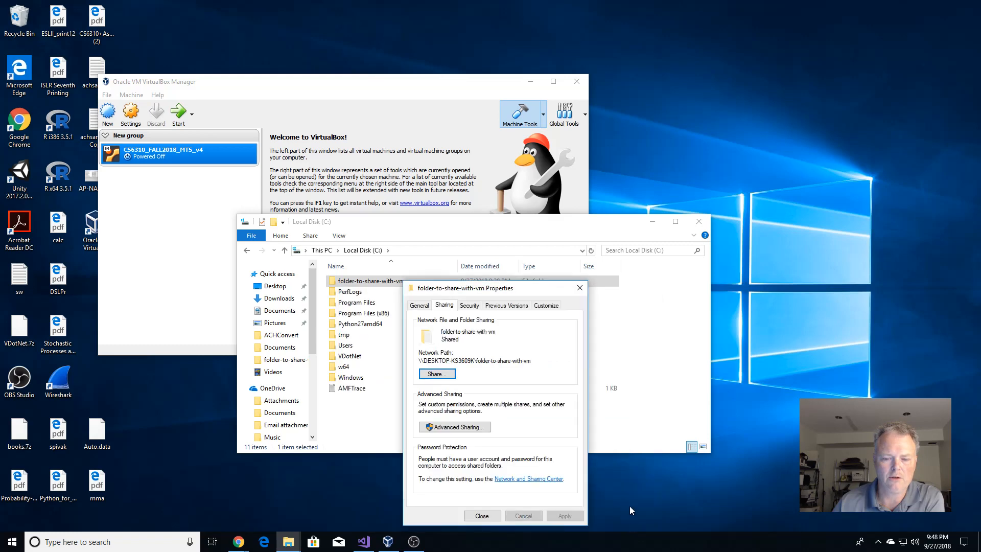
click(485, 515)
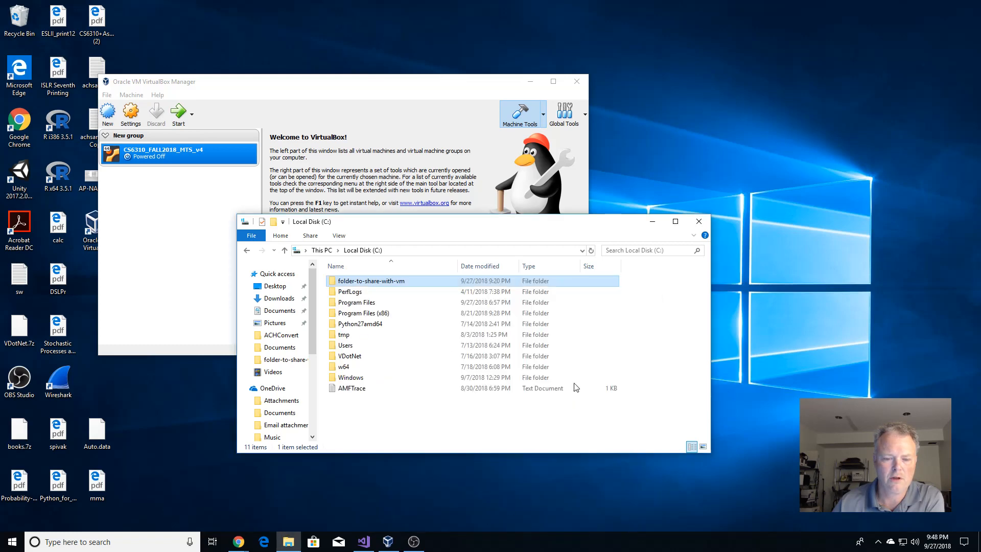
Review the folder's Security permissions, close Properties, and return to VirtualBox Manager.
right_click(376, 280)
click(448, 501)
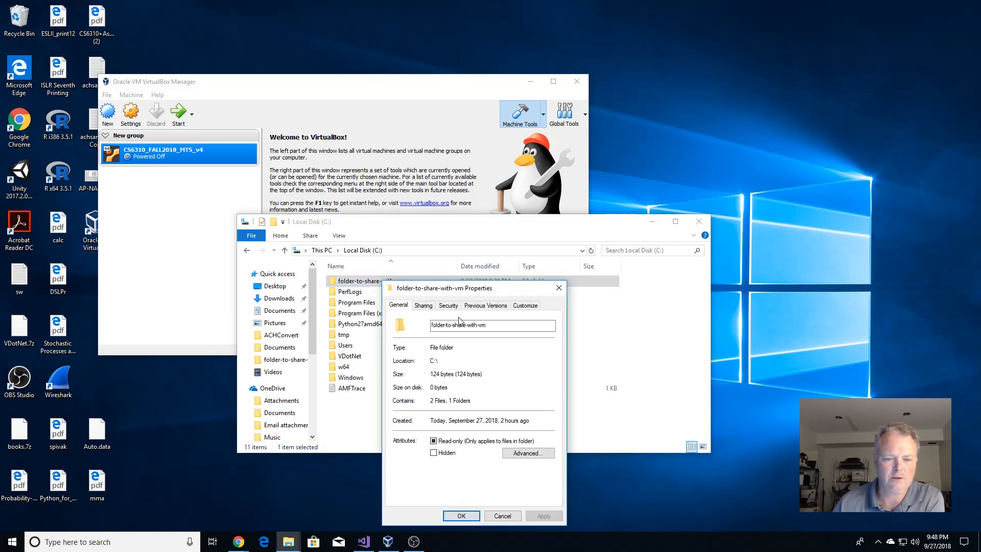
click(449, 305)
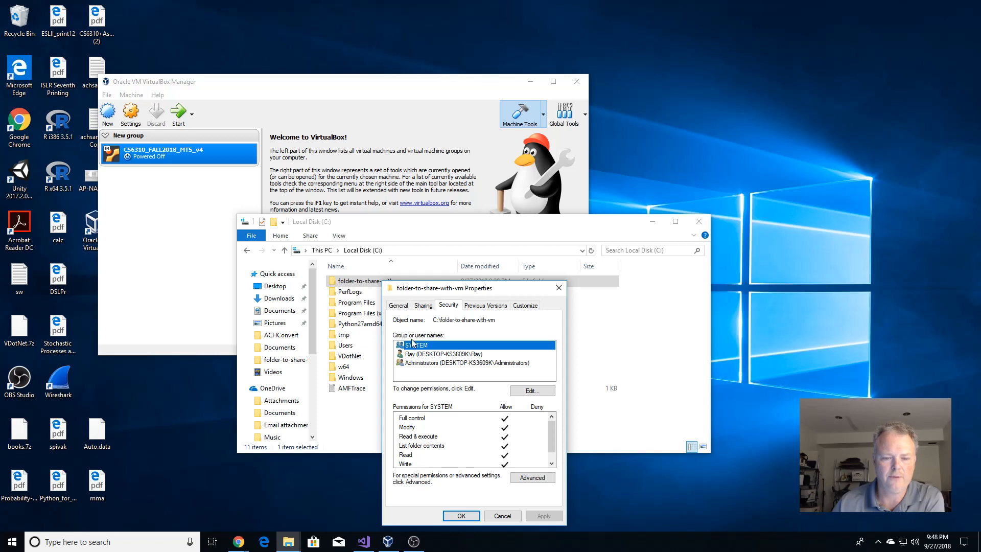
click(461, 515)
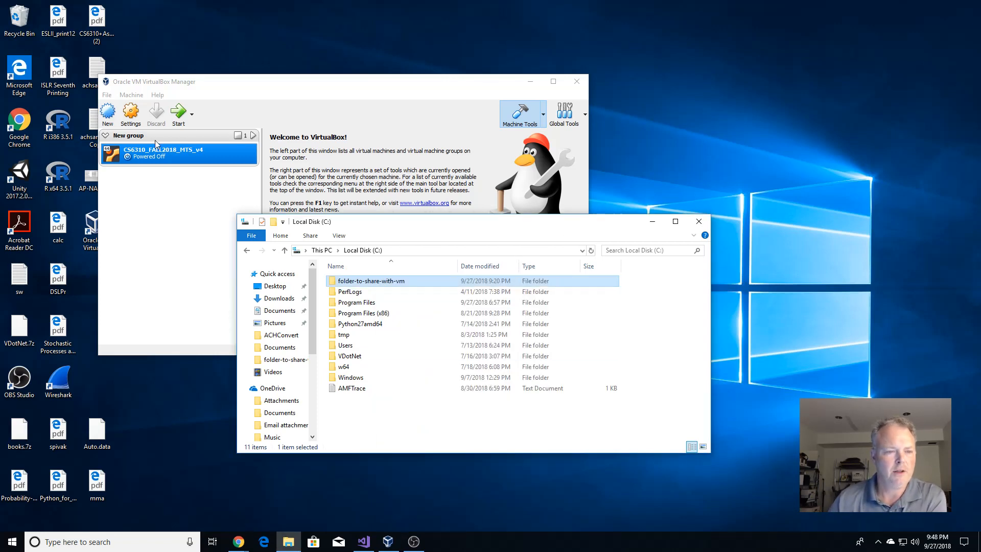
click(249, 82)
Remove the old vm_share entry from the machine's Shared Folders settings.
drag(249, 82, 366, 87)
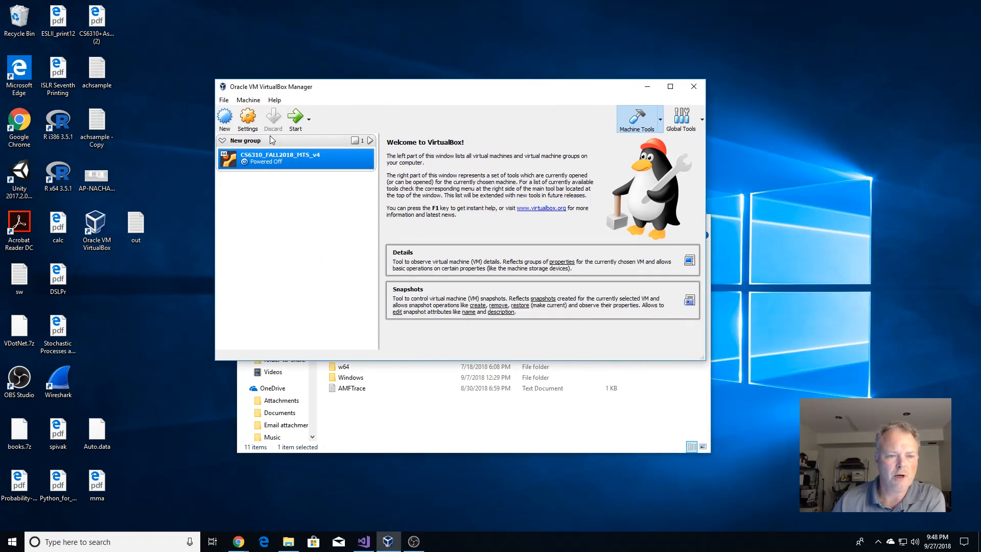
click(247, 119)
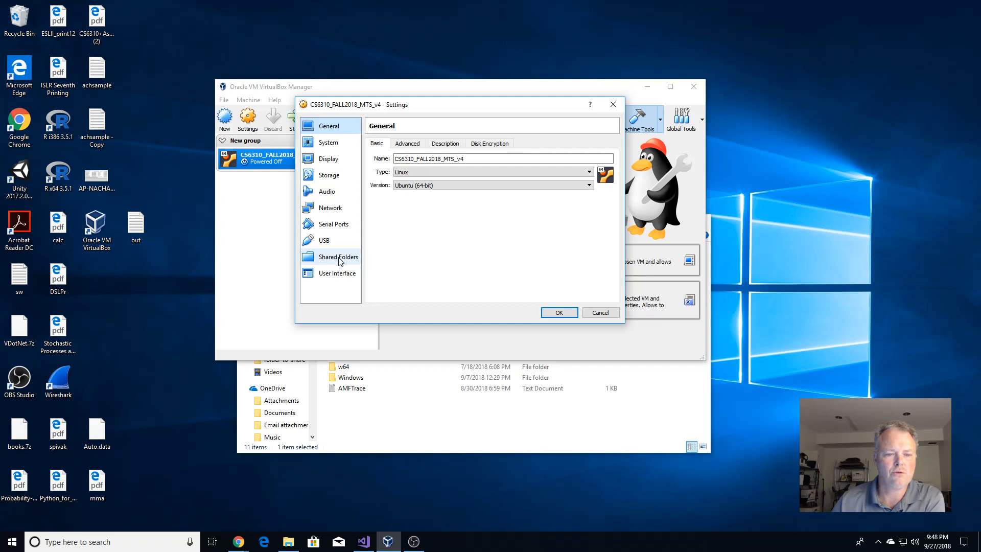
click(339, 258)
click(437, 173)
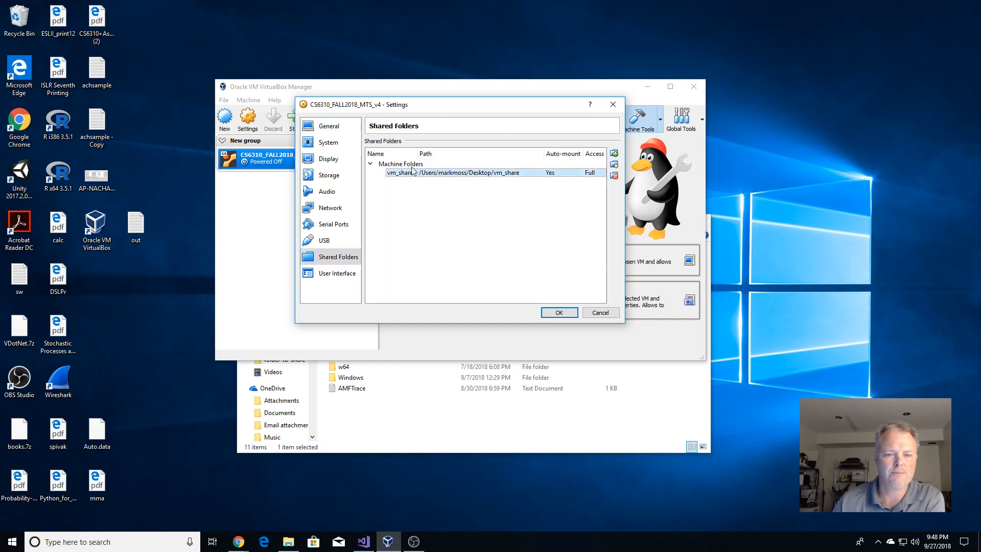
click(614, 175)
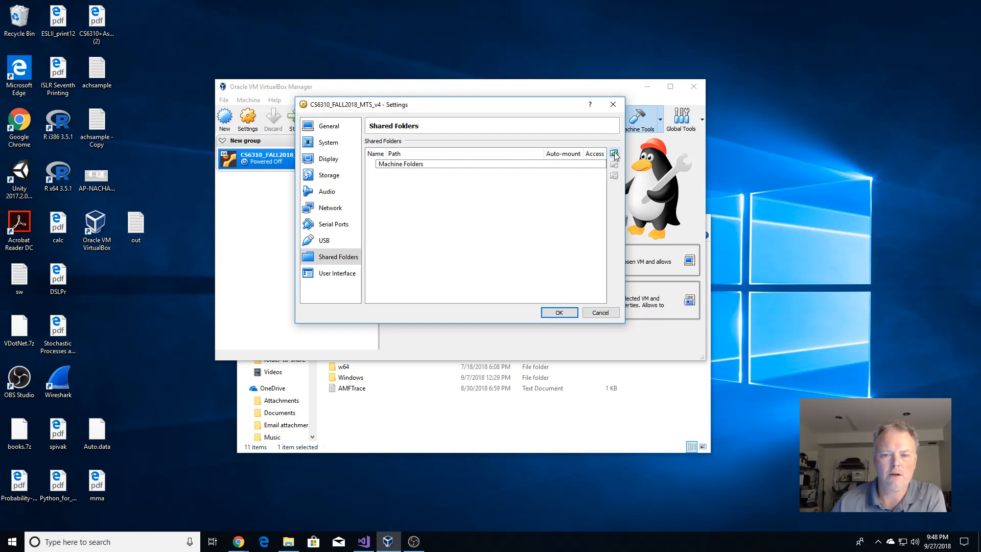
Add C:\folder-to-share-with-vm as an auto-mounted shared folder and save the settings.
click(614, 154)
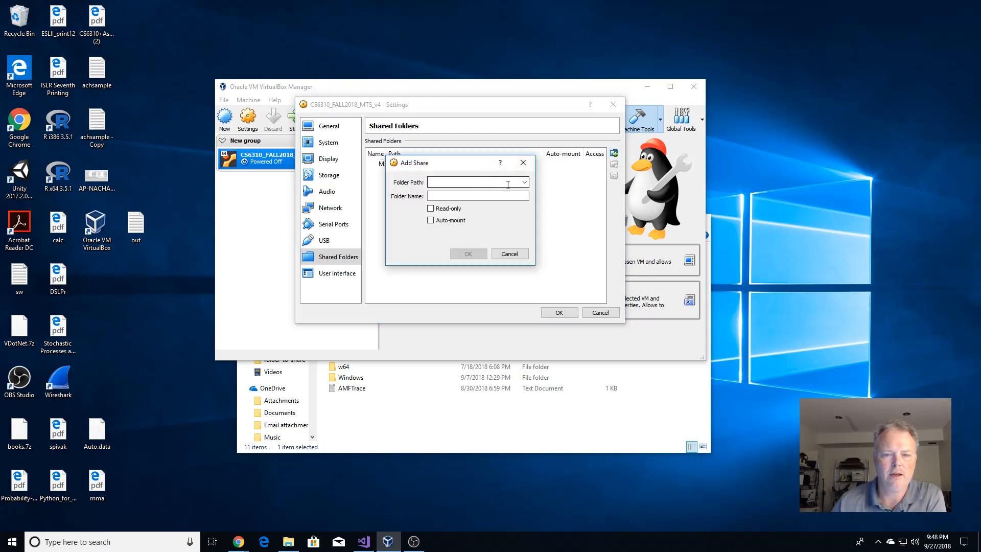
click(521, 182)
click(469, 197)
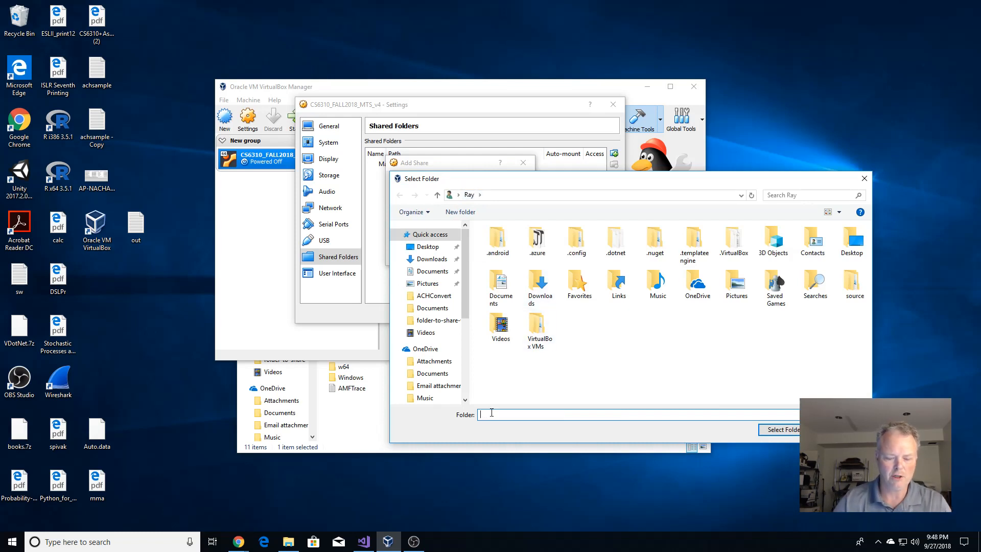
text(c)
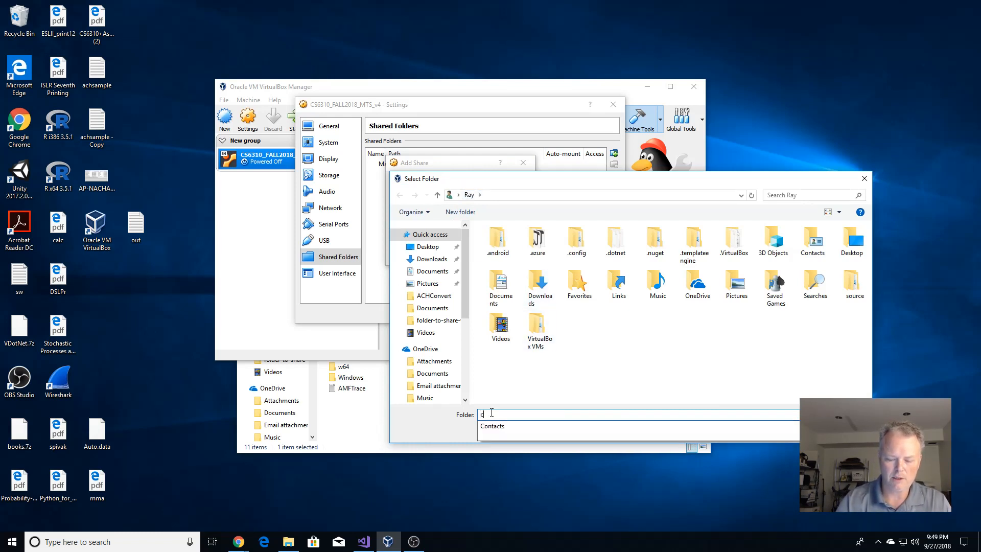
text(:\)
key(Return)
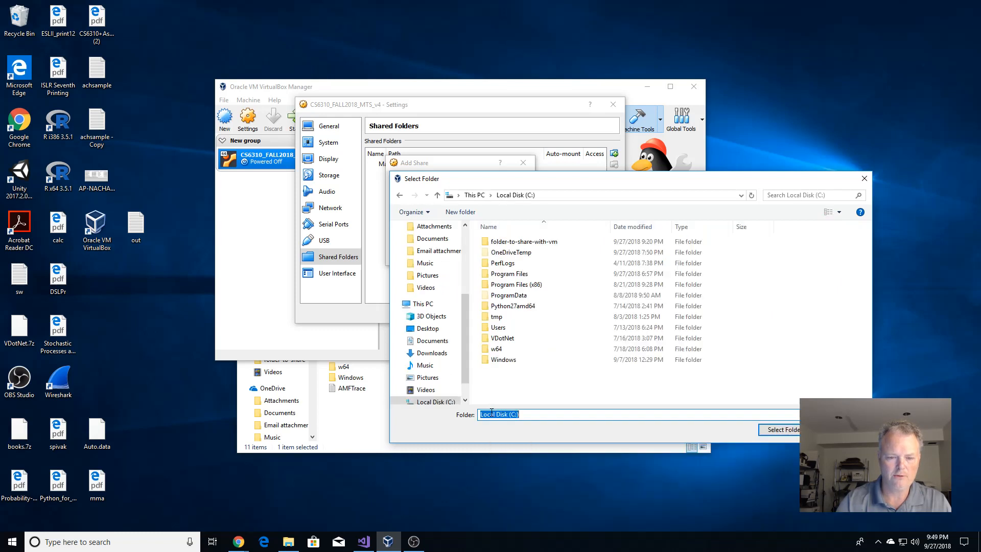
double_click(523, 242)
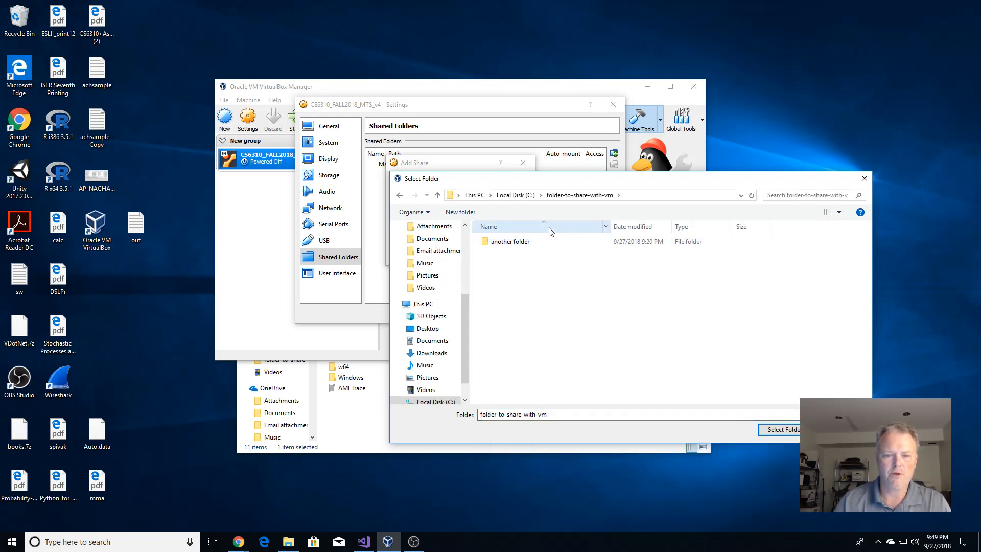
click(791, 432)
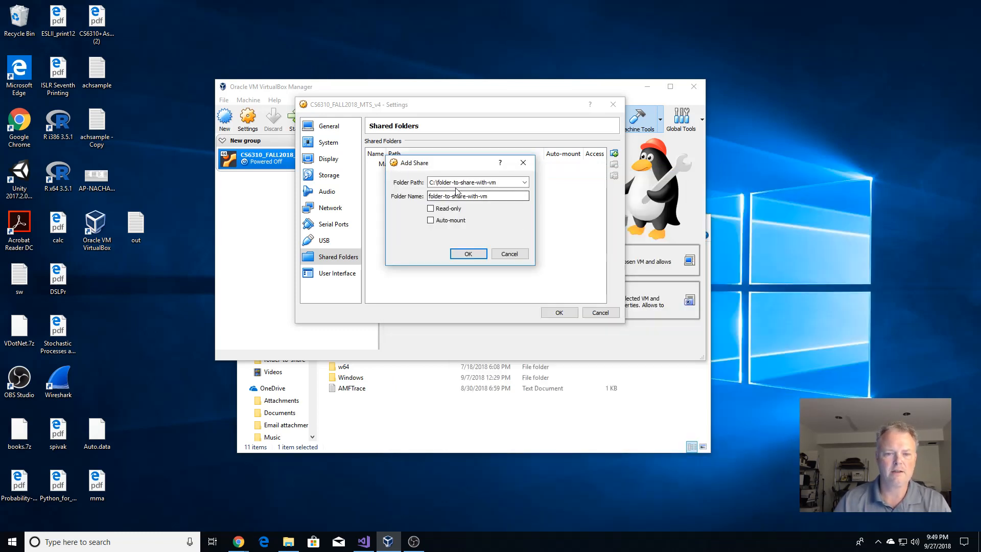
click(431, 220)
click(475, 255)
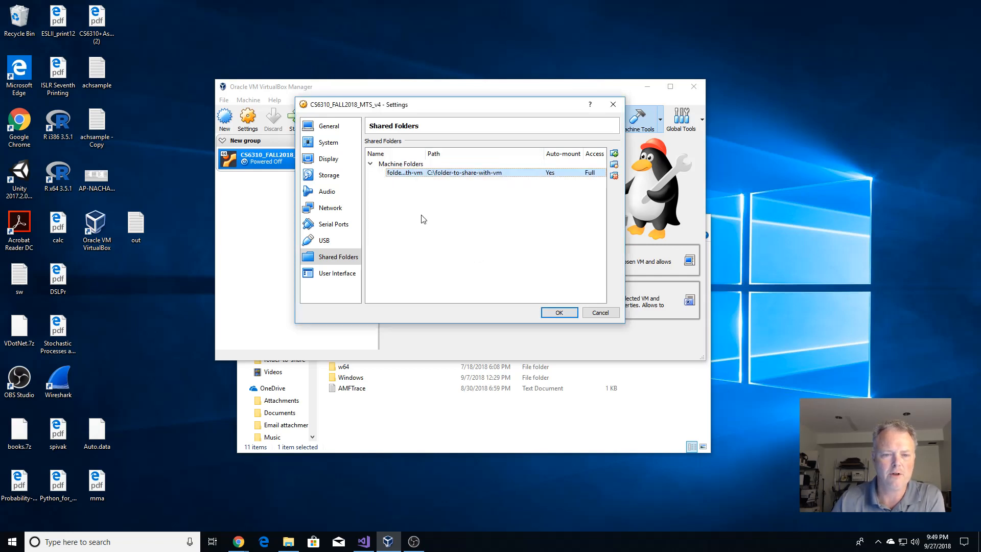
click(560, 314)
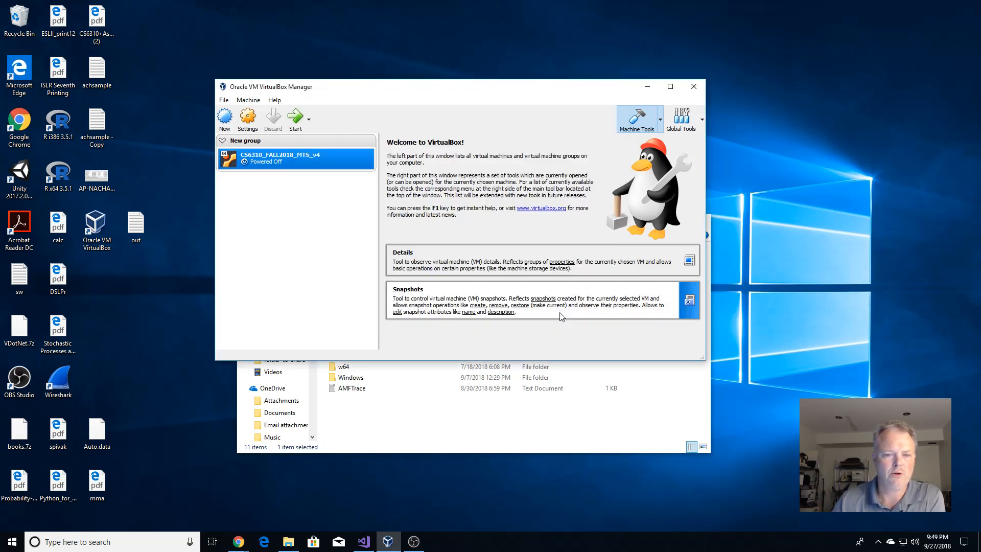
Start CS6310_FALL2018_MTS_v4 and maximize its window to show the Ubuntu GT-logo desktop.
click(295, 118)
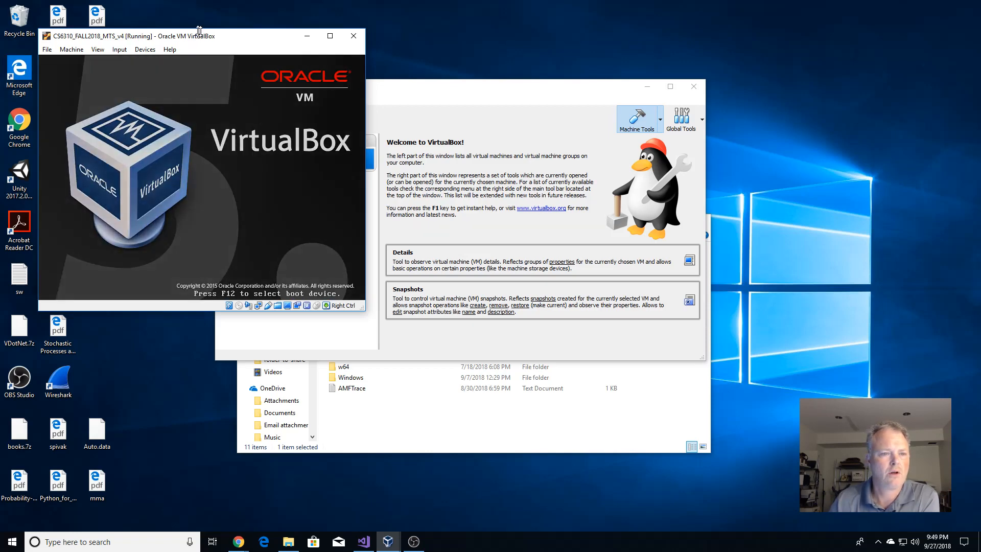
click(238, 74)
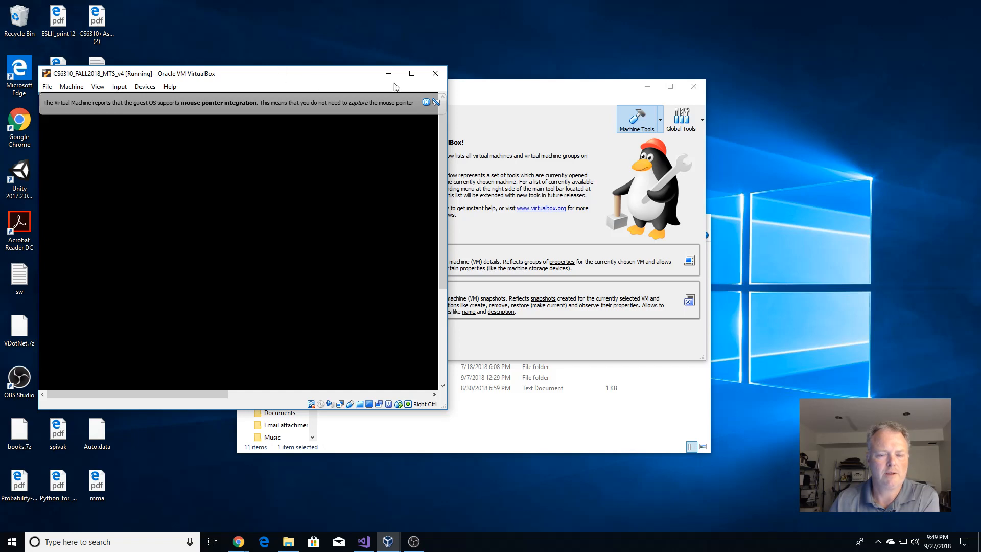
click(425, 103)
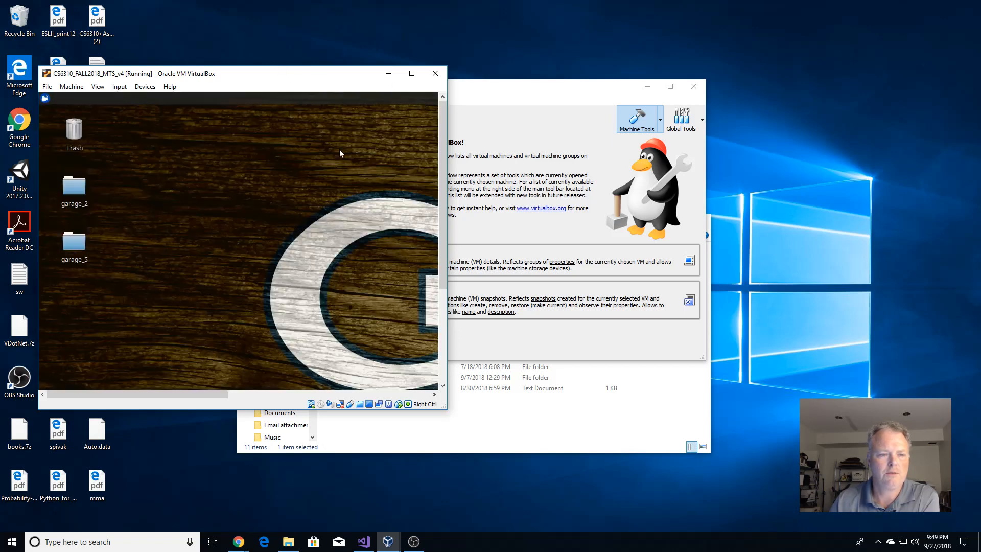
click(411, 73)
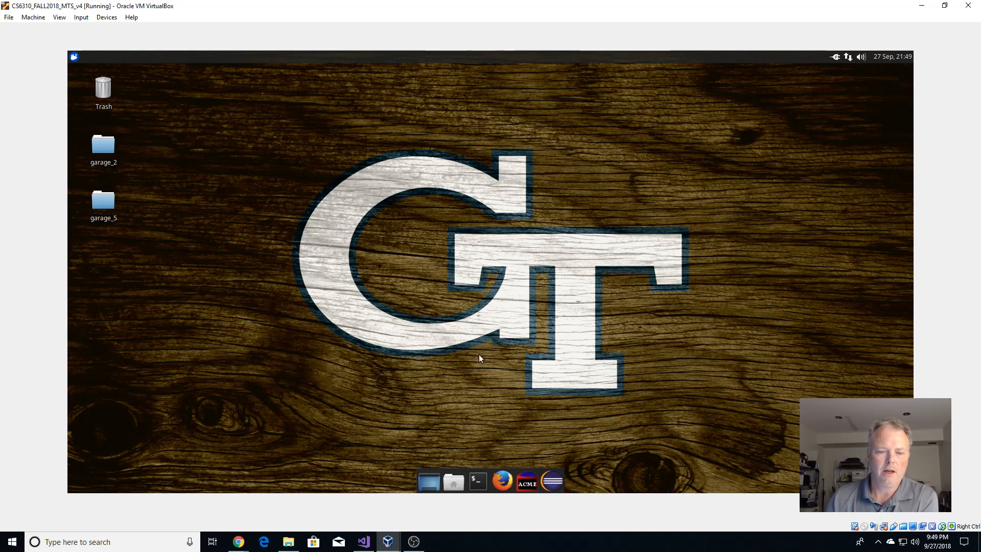
Try opening sf_folder-to-share-with-vm in the guest file manager, dismiss the permission error, and open a terminal.
click(454, 482)
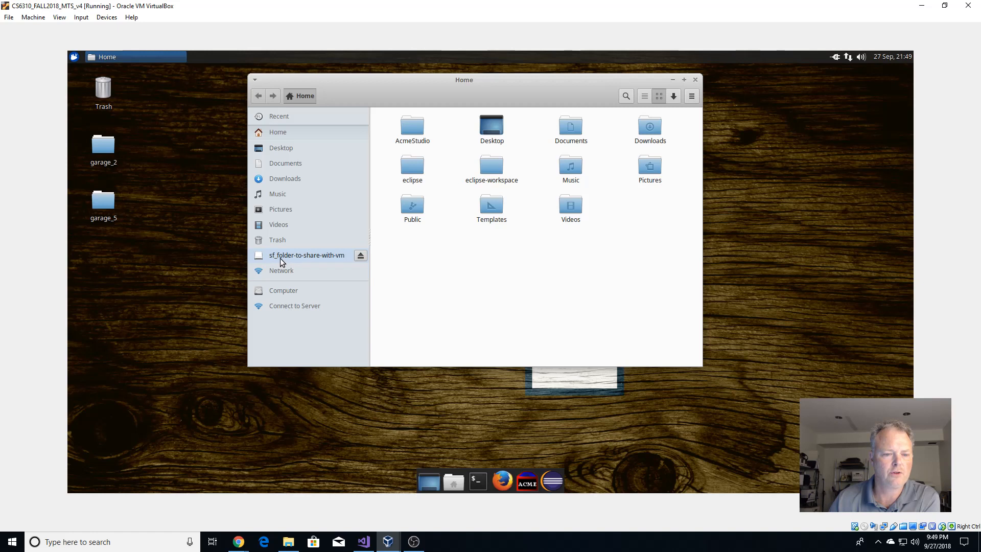
click(329, 255)
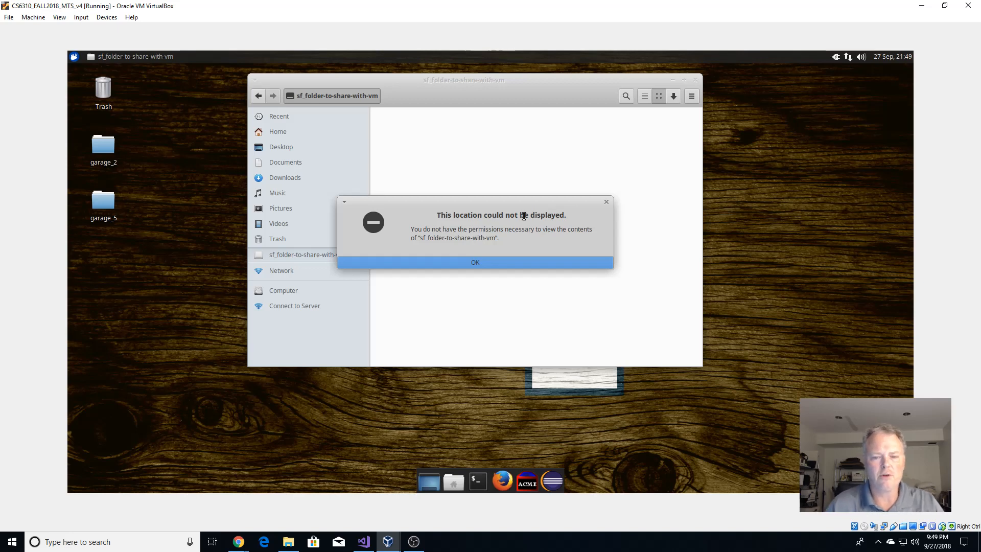
click(477, 262)
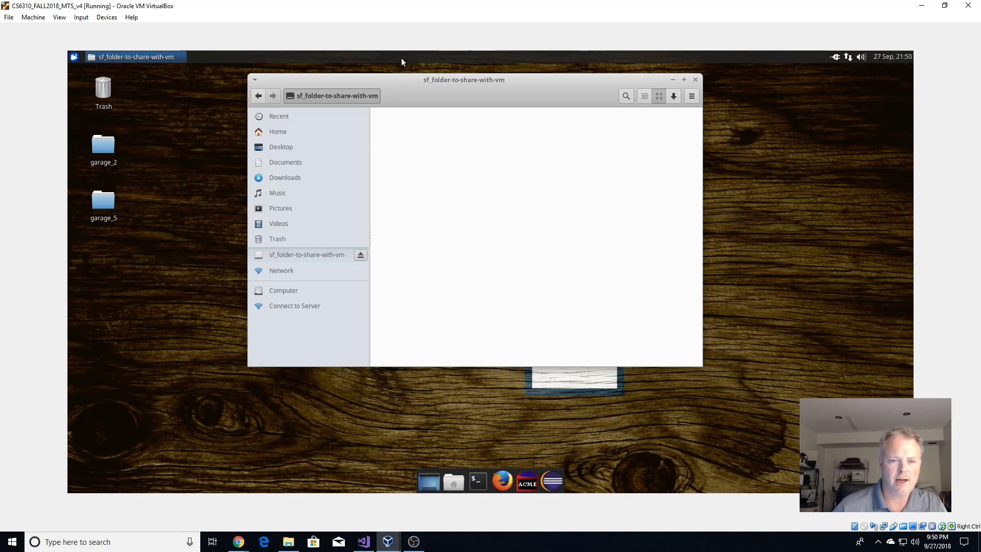
click(478, 483)
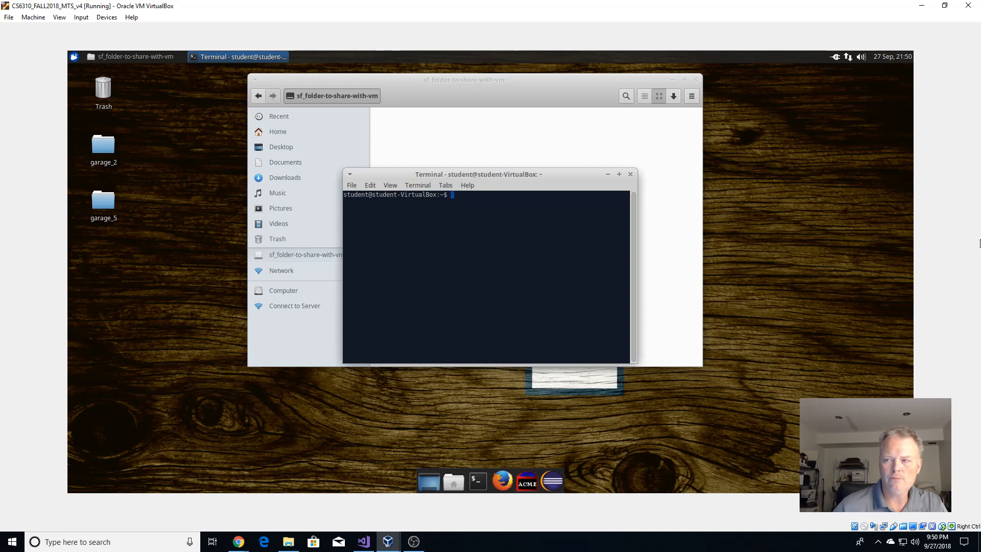
Run sudo usermod -a -G vboxsf student in the guest terminal and enter the sudo password.
click(239, 542)
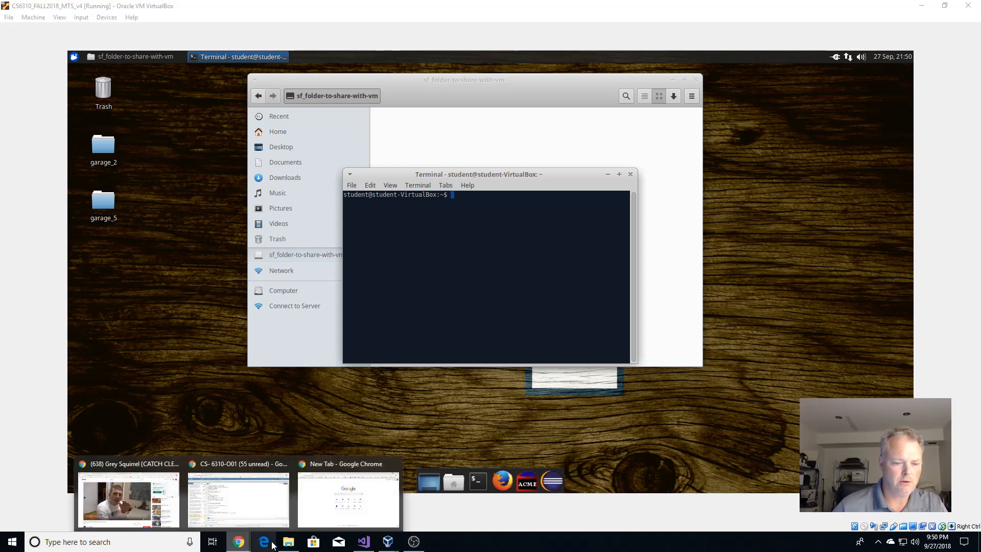
click(530, 259)
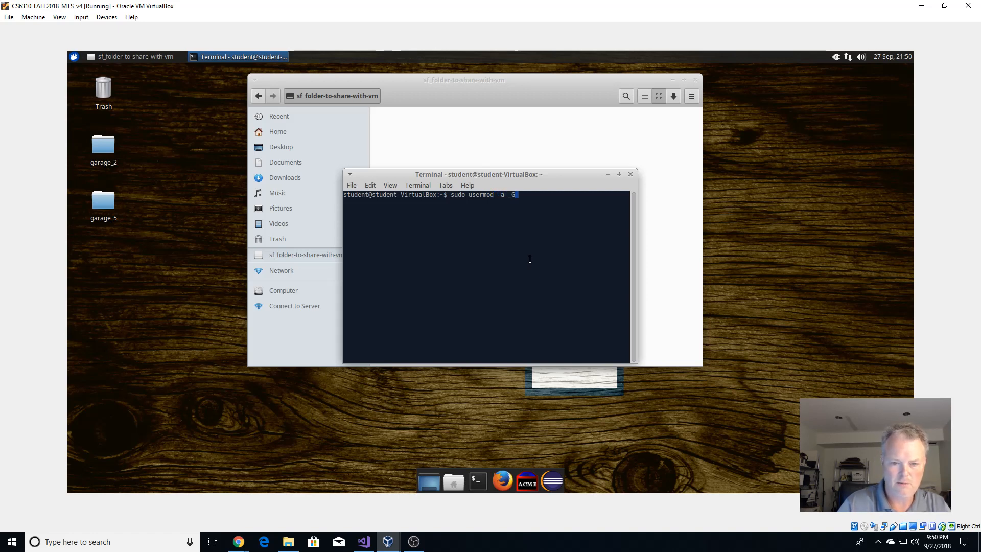
key(BackSpace)
key(BackSpace)
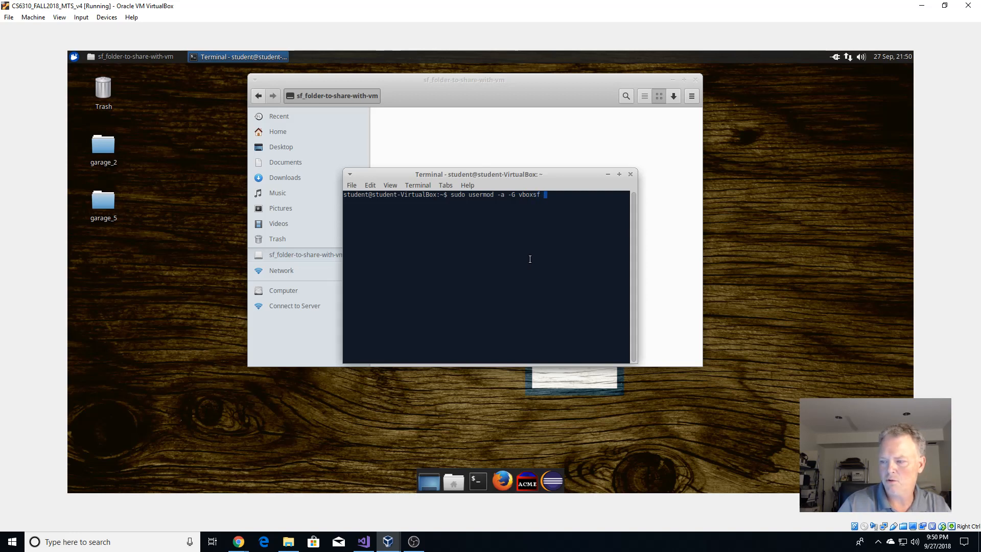
text(stu)
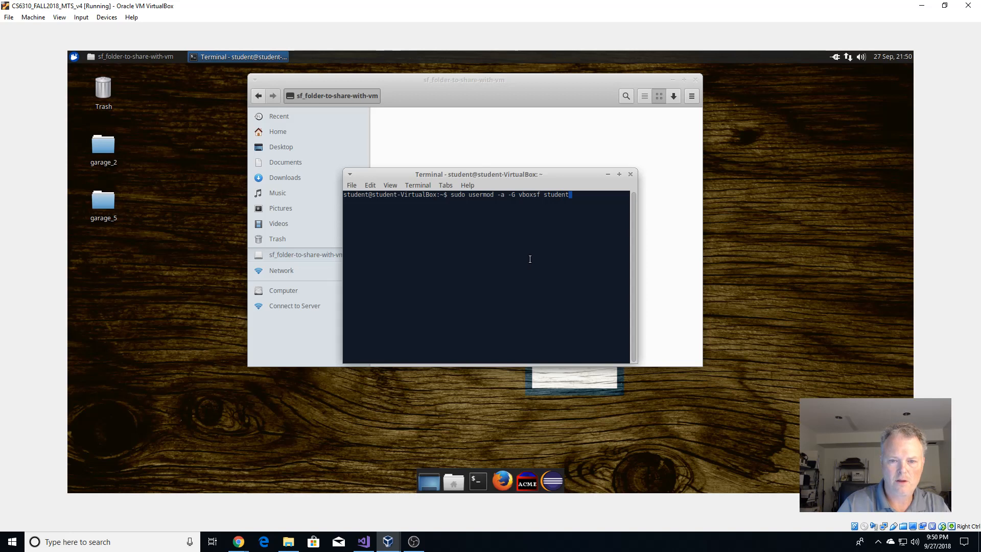
text(dent)
key(Return)
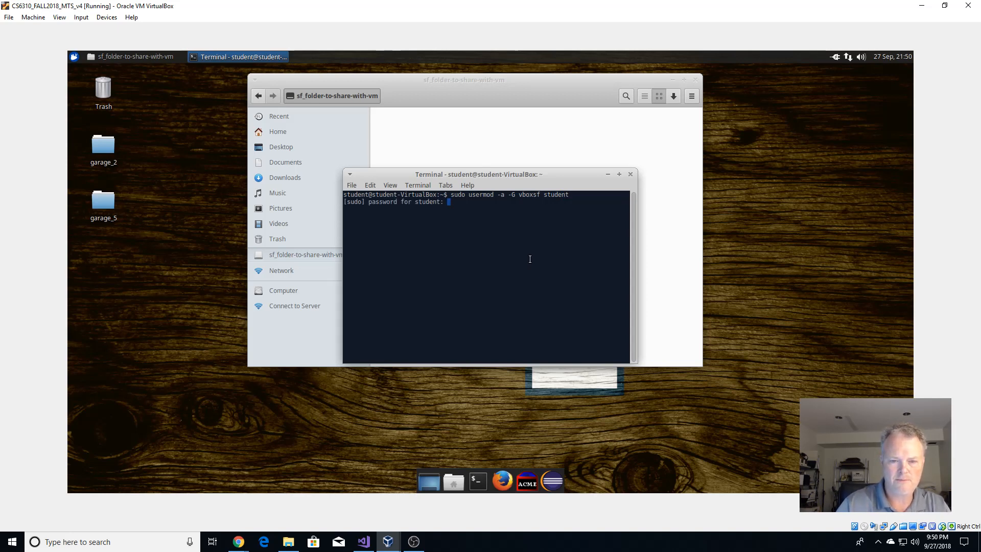
key(Return)
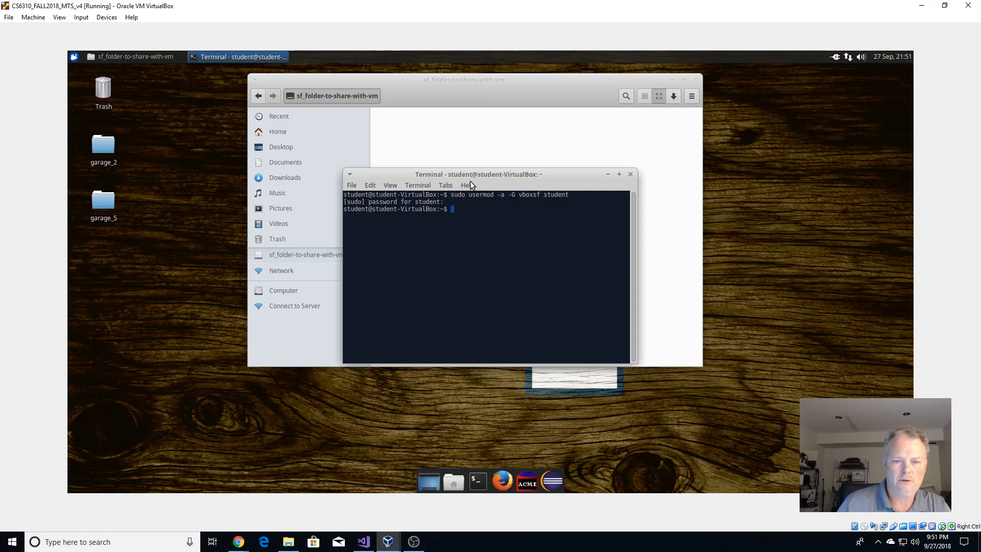
Minimize the terminal and retry sf_folder-to-share-with-vm, dismissing the repeated permissions error.
click(607, 174)
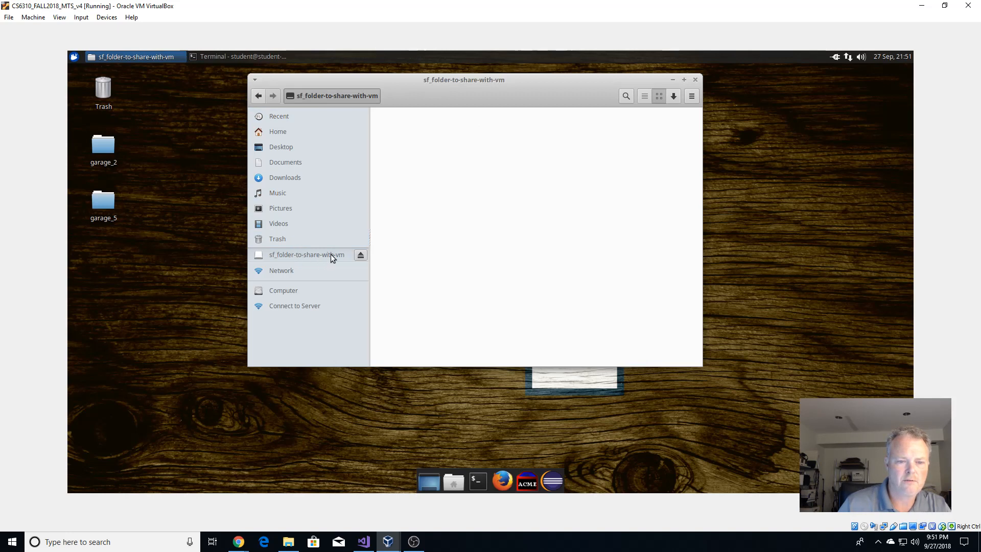
click(291, 239)
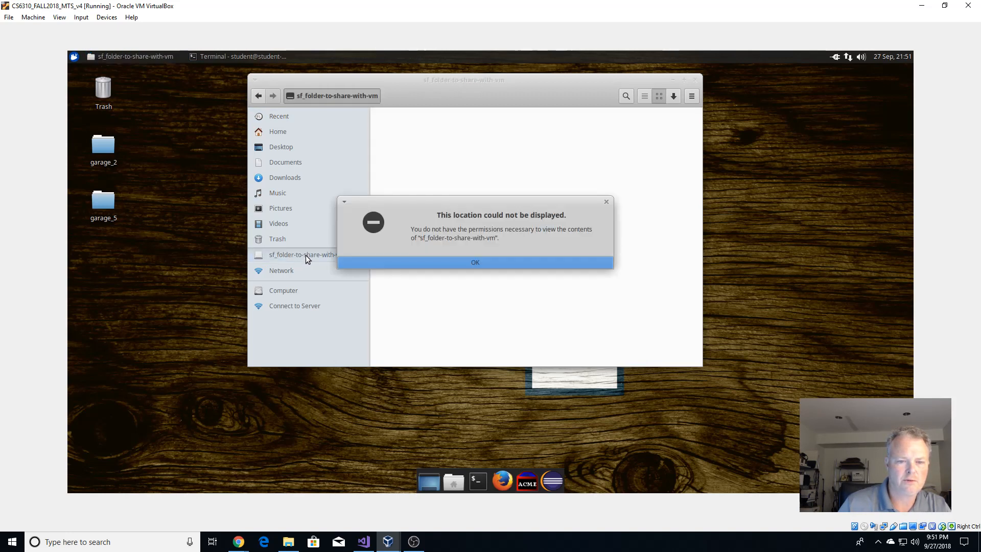
click(500, 264)
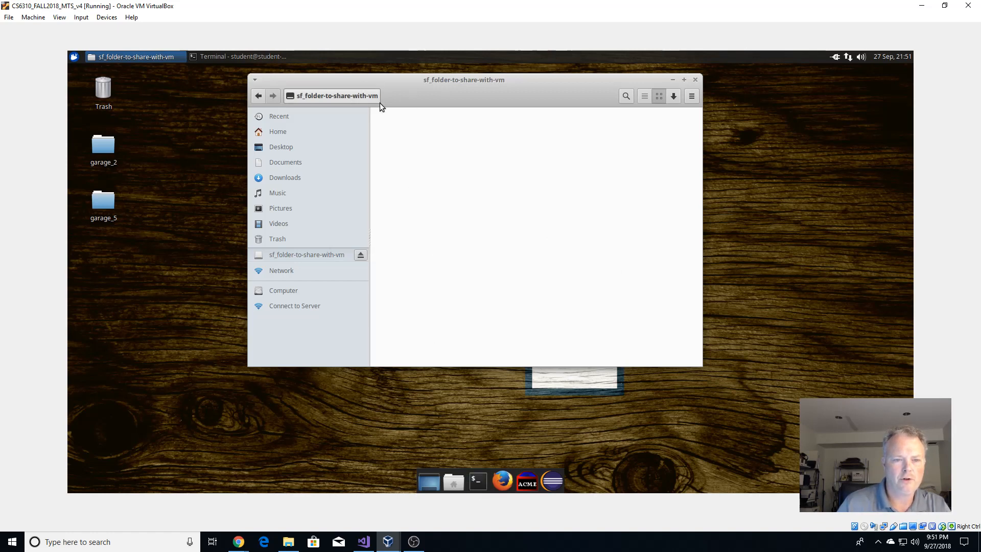
In a new terminal, run pwd, cd /, cd media and ls to list the shares, then exit.
click(478, 481)
text(pwd)
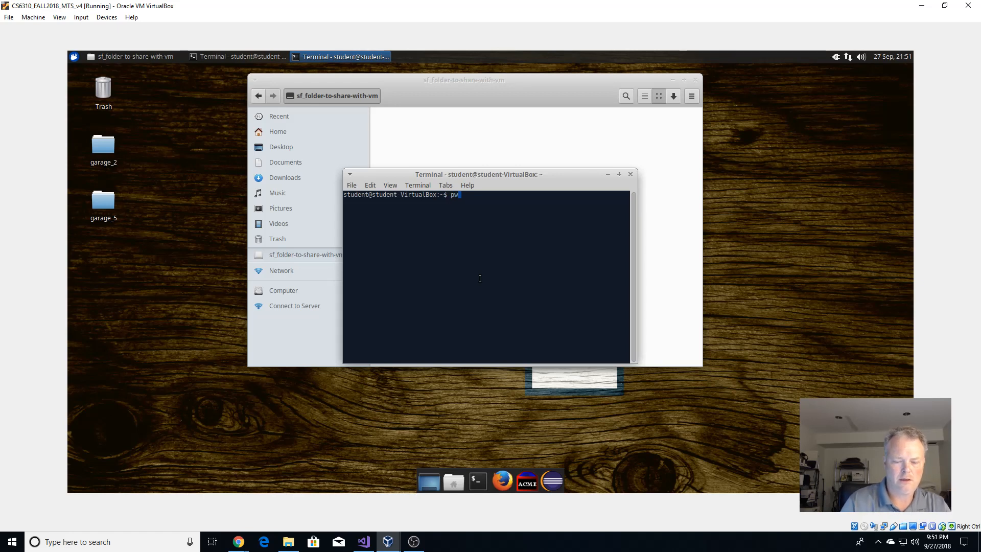
key(Return)
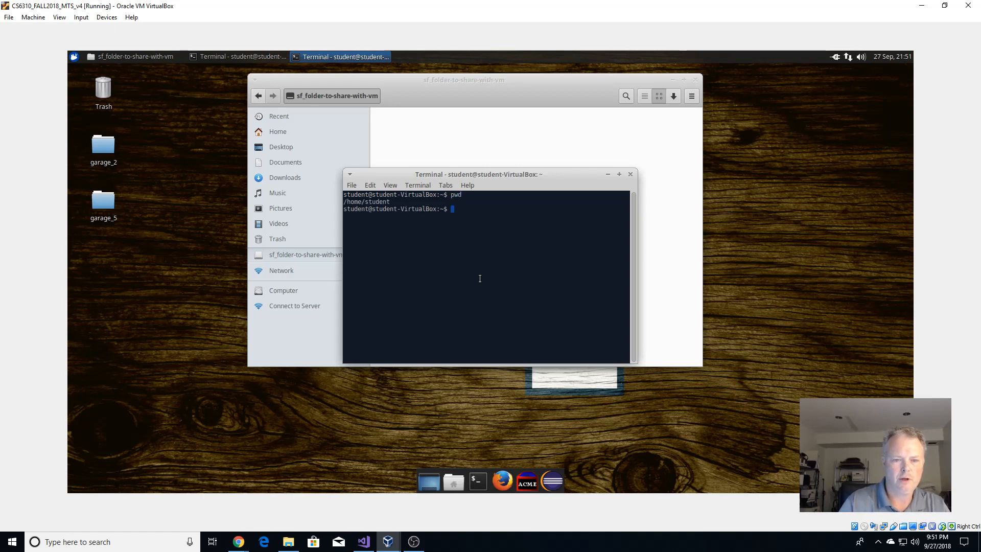
text(cd /)
key(Return)
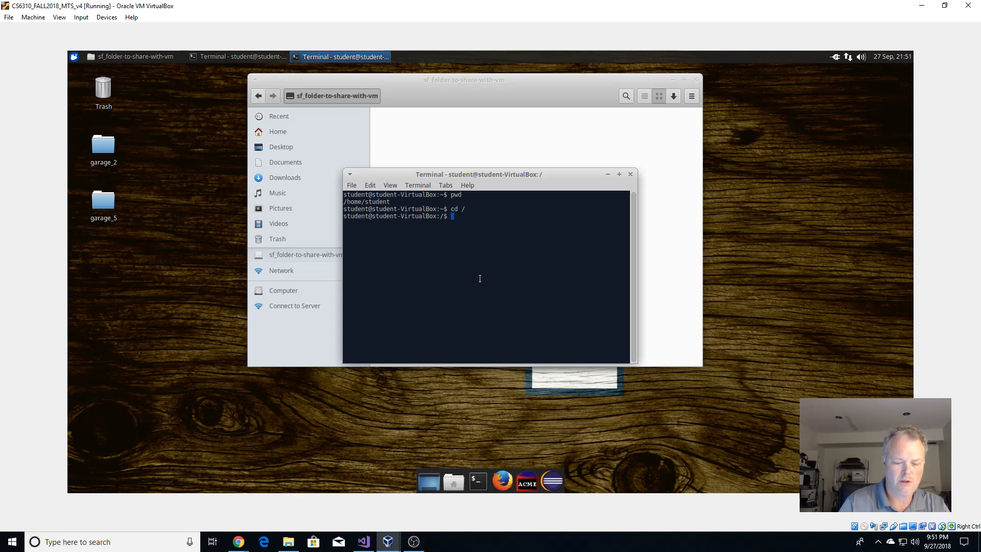
text(cd media)
key(Return)
text(ls)
key(Return)
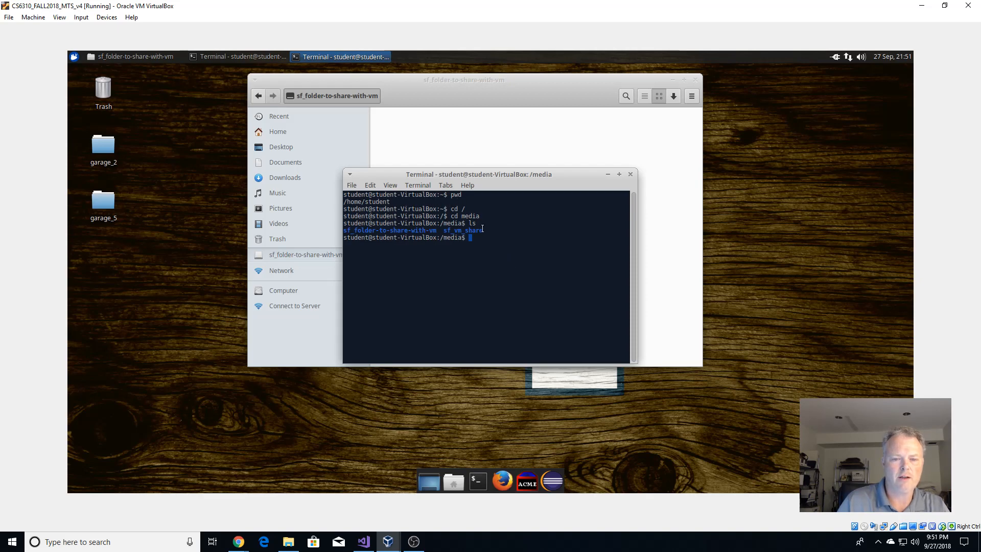
text(exit)
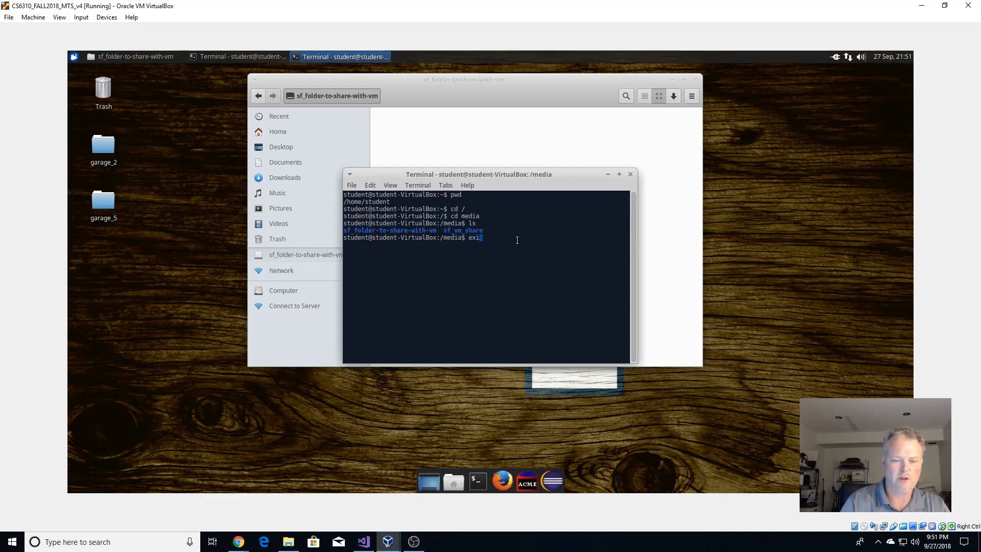
key(Return)
Restart the Ubuntu guest from the Whisker menu's power options and wait for the desktop.
click(74, 57)
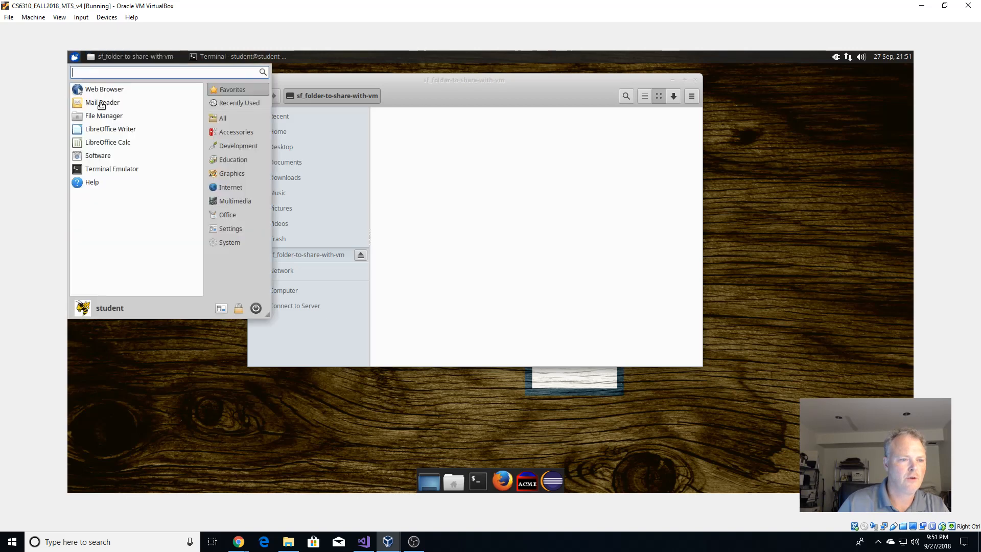
click(256, 308)
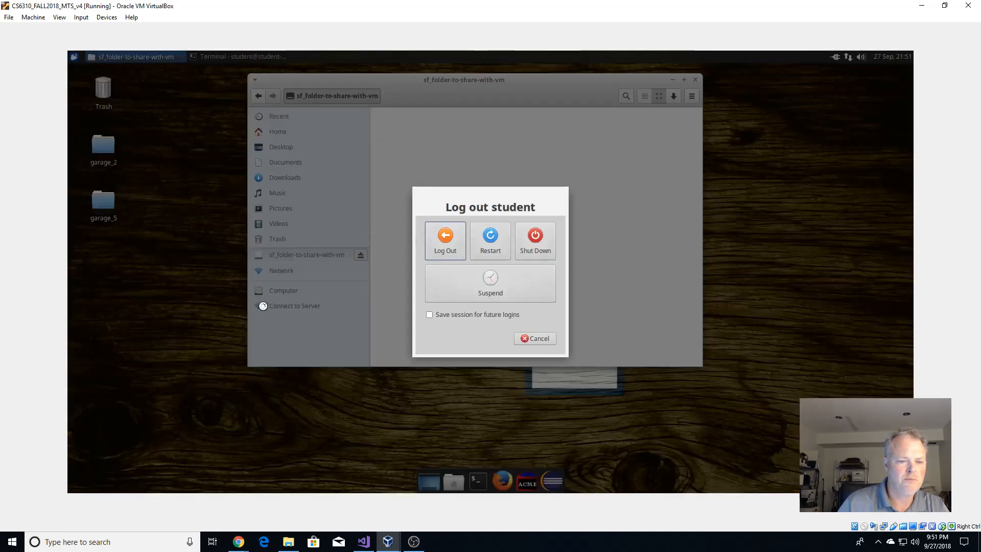
click(490, 242)
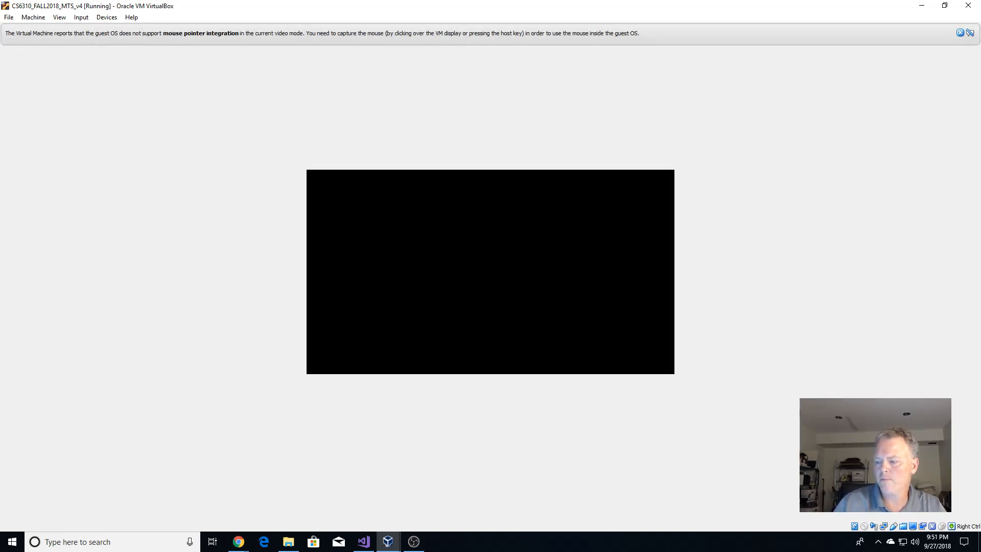
click(414, 541)
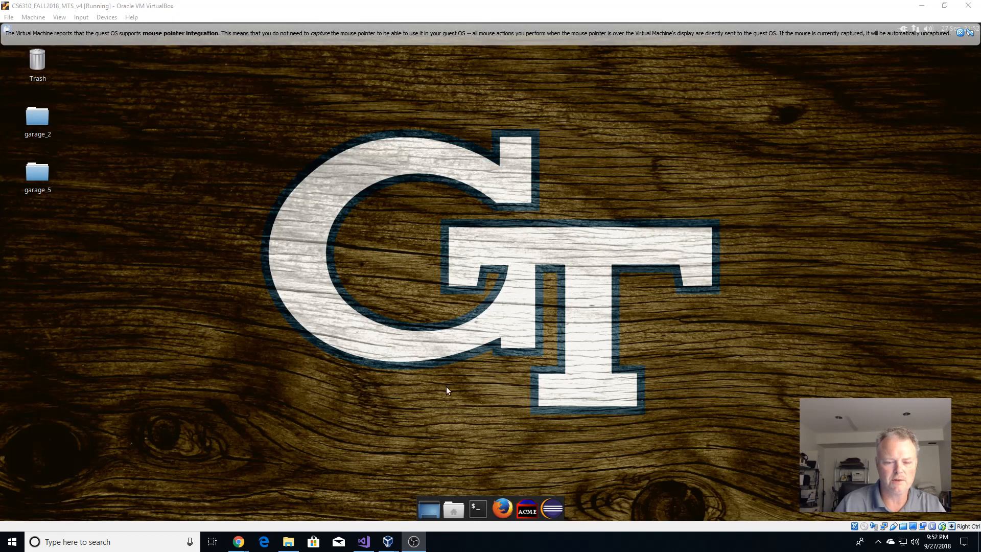
Open file to share.txt from sf_folder-to-share-with-vm in the guest, close it, and open host File Explorer.
click(450, 508)
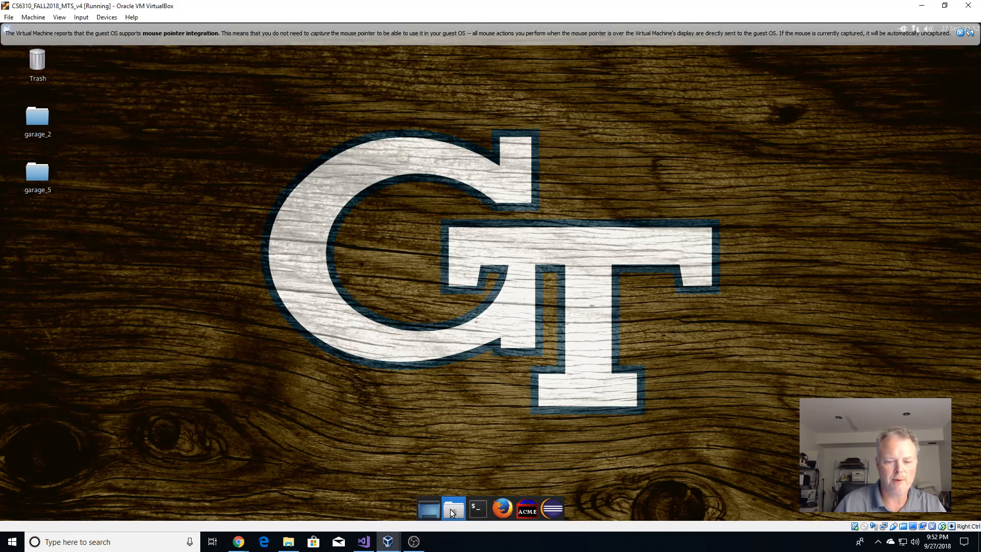
click(231, 229)
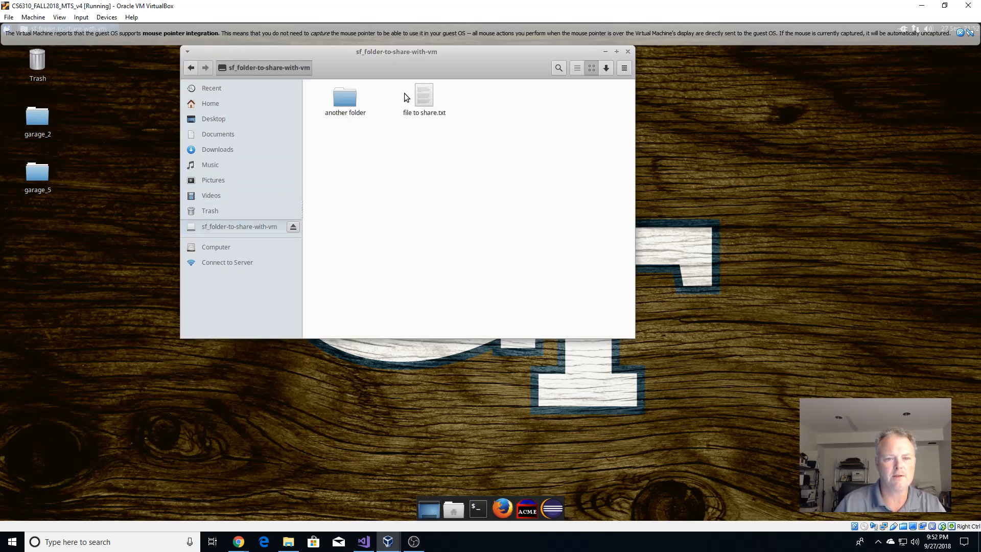
double_click(345, 98)
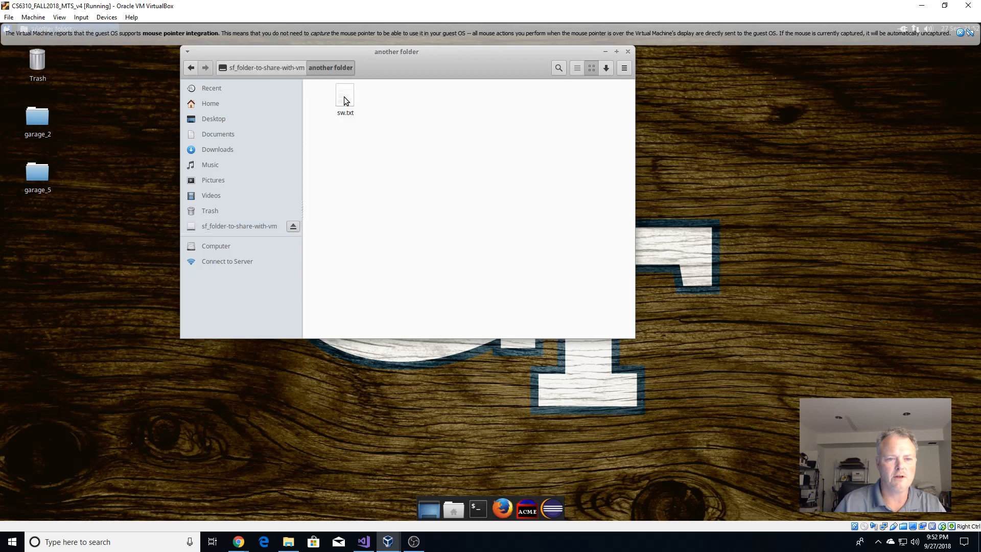
click(263, 67)
double_click(424, 96)
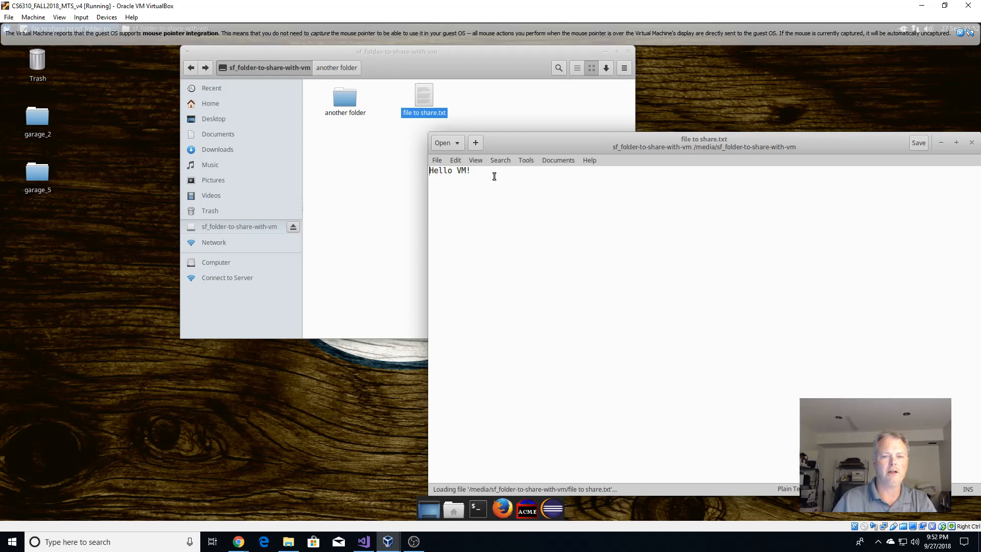
click(971, 143)
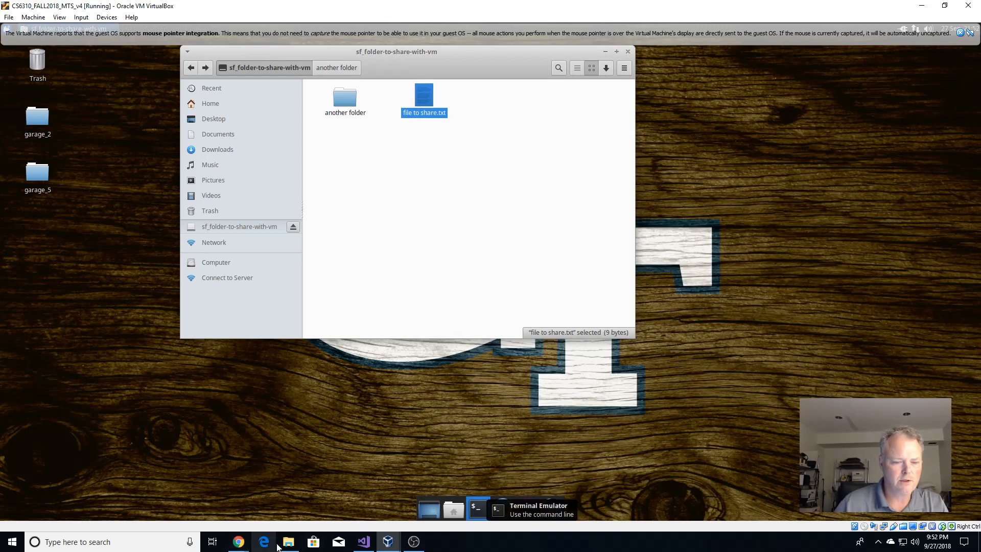
click(289, 541)
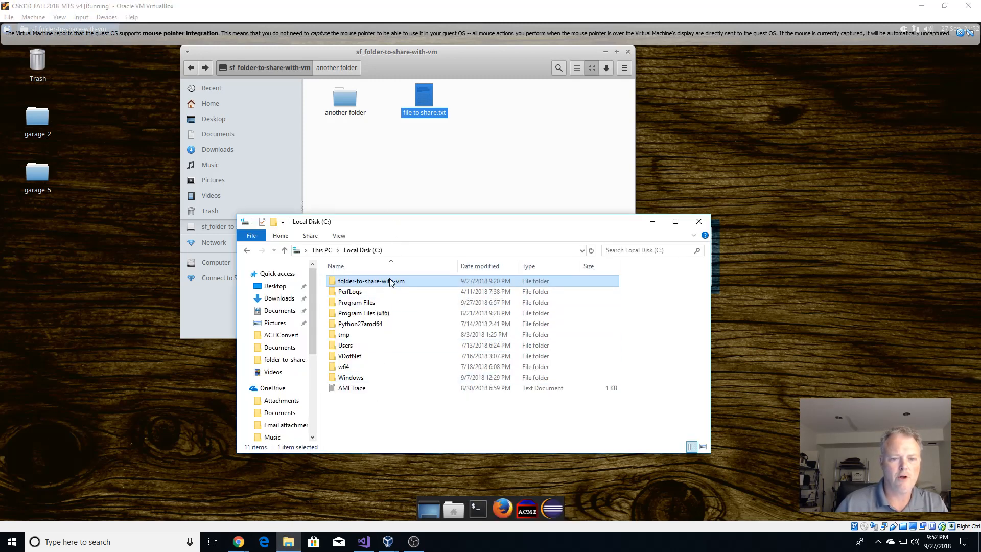
Append 'Hello Again!' to file to share in Notepad, save it, and close Notepad and Explorer.
double_click(368, 281)
double_click(345, 291)
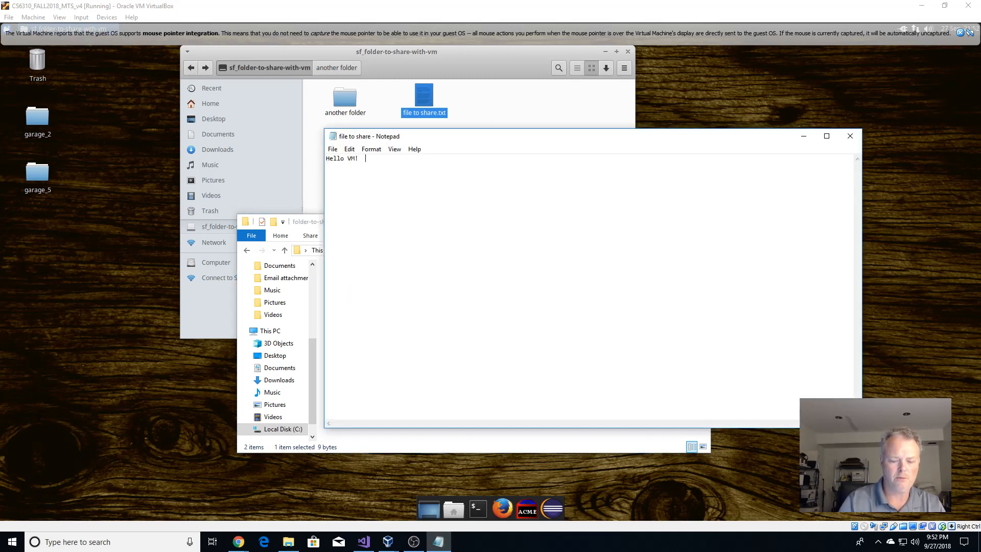
text(Hello)
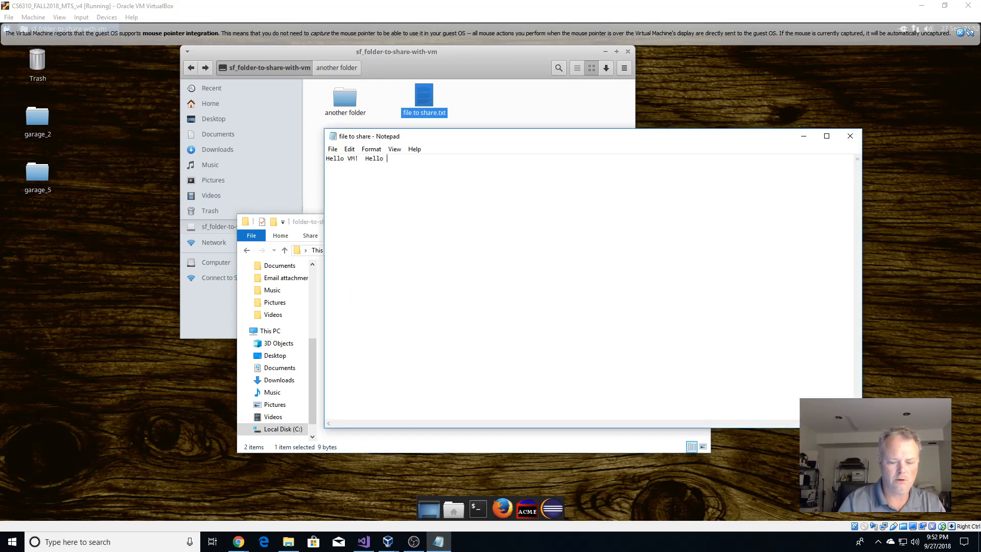
text( Again)
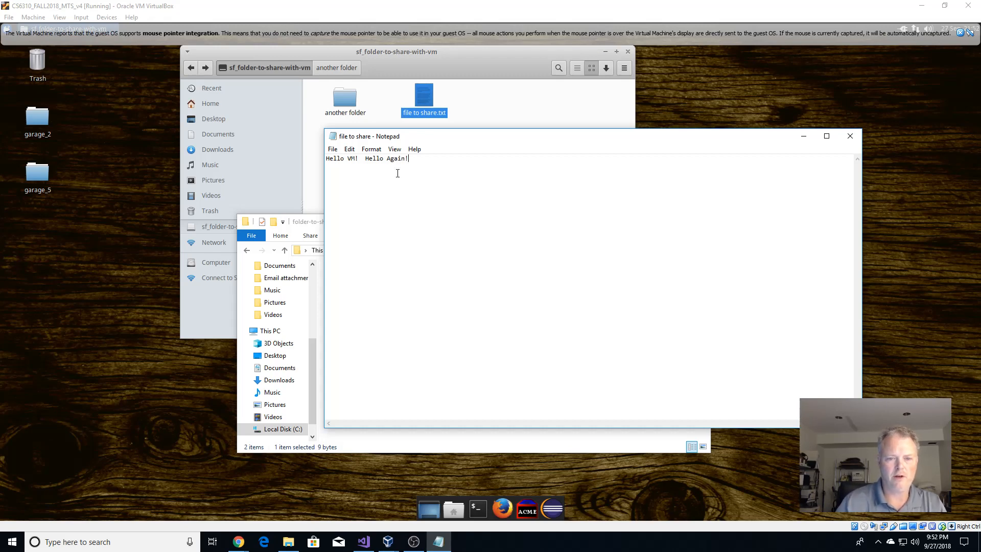
text(!)
key(ctrl+s)
click(850, 136)
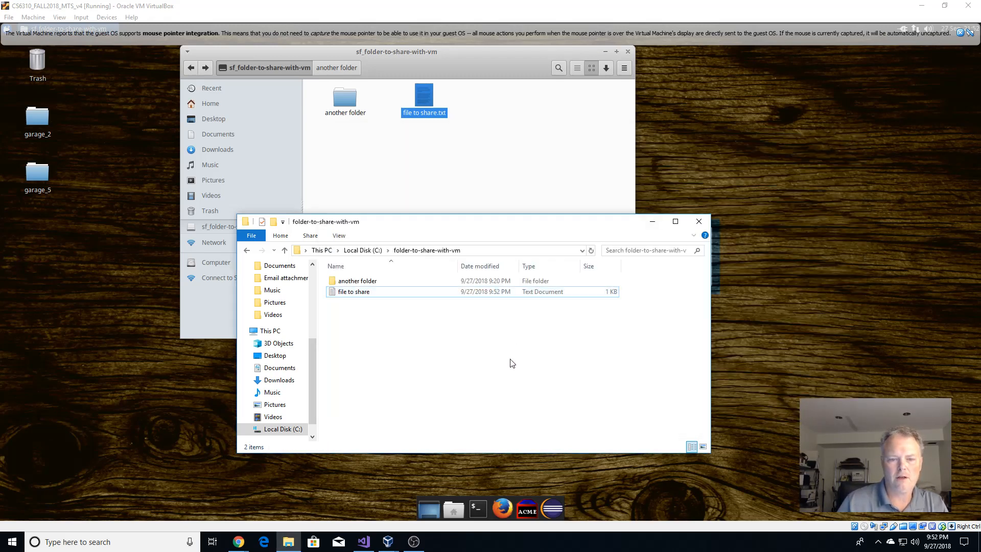
click(698, 221)
View the 'Hello VM! Hello Again!' line of file to share.txt in the guest editor, then close it.
double_click(428, 99)
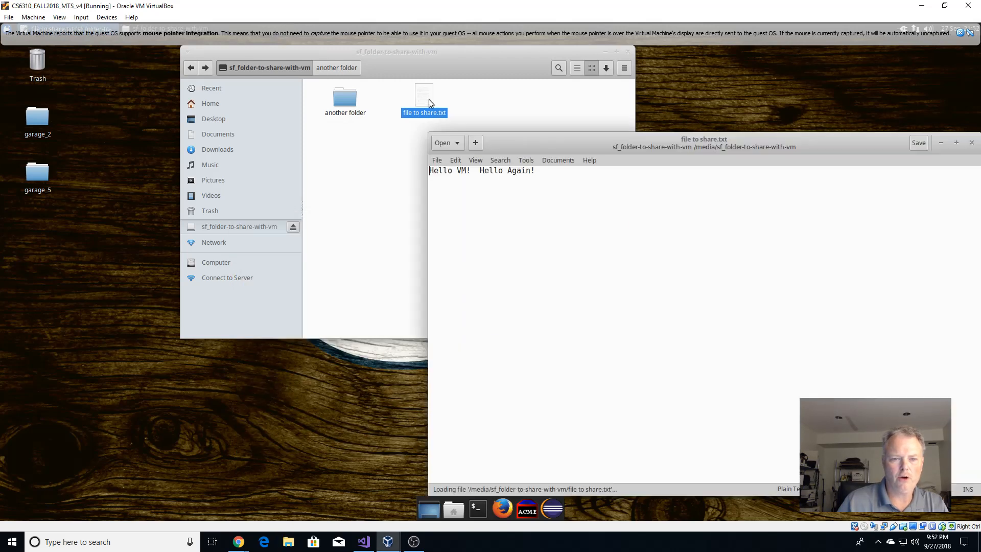
drag(575, 185, 383, 169)
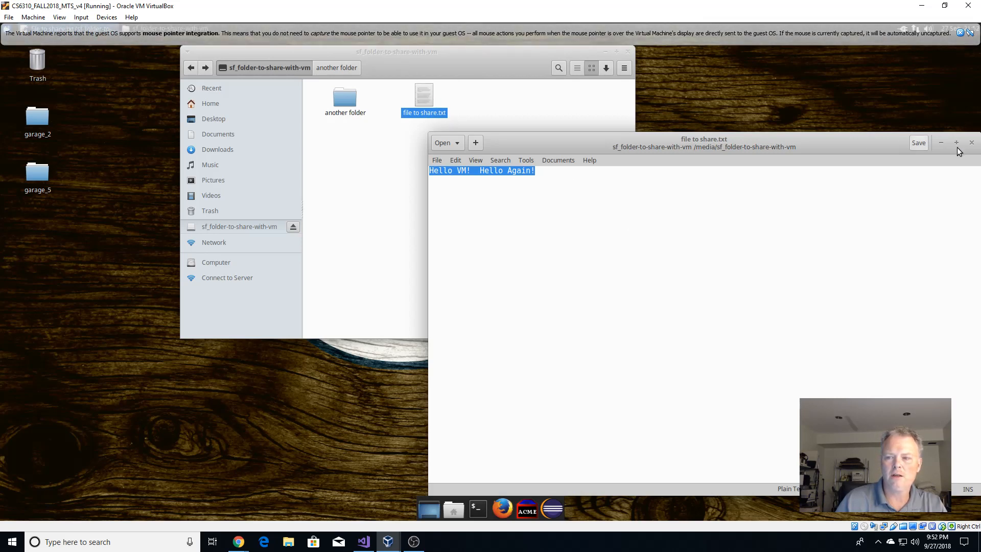
click(971, 143)
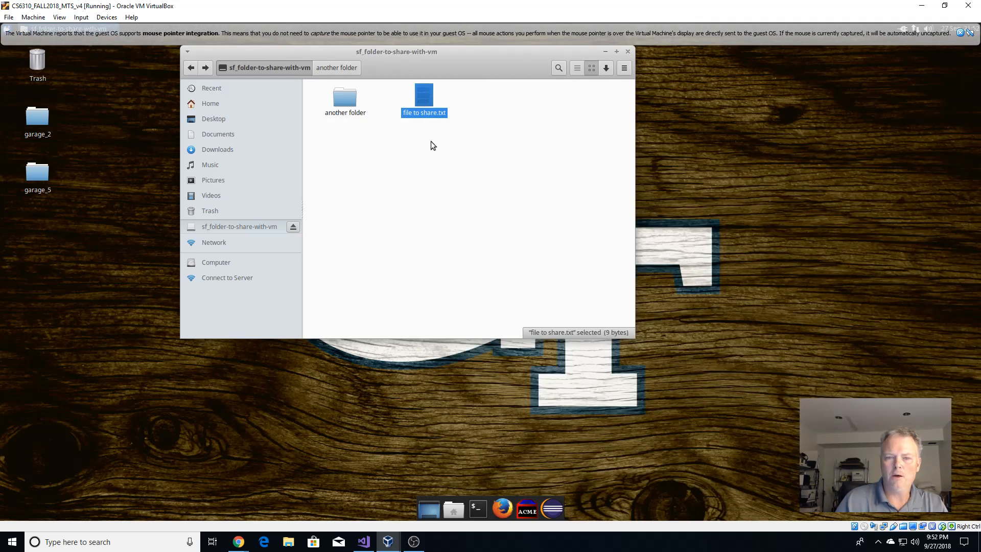
Reopen file to share.txt, add a 'Nice to see you' line, and attempt to save it.
double_click(431, 91)
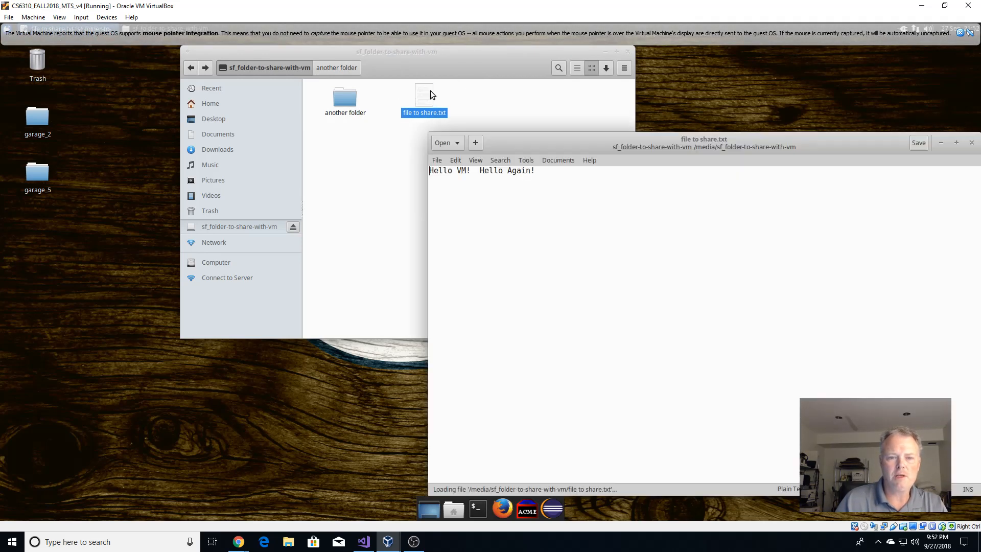
click(571, 192)
key(Return)
key(Return)
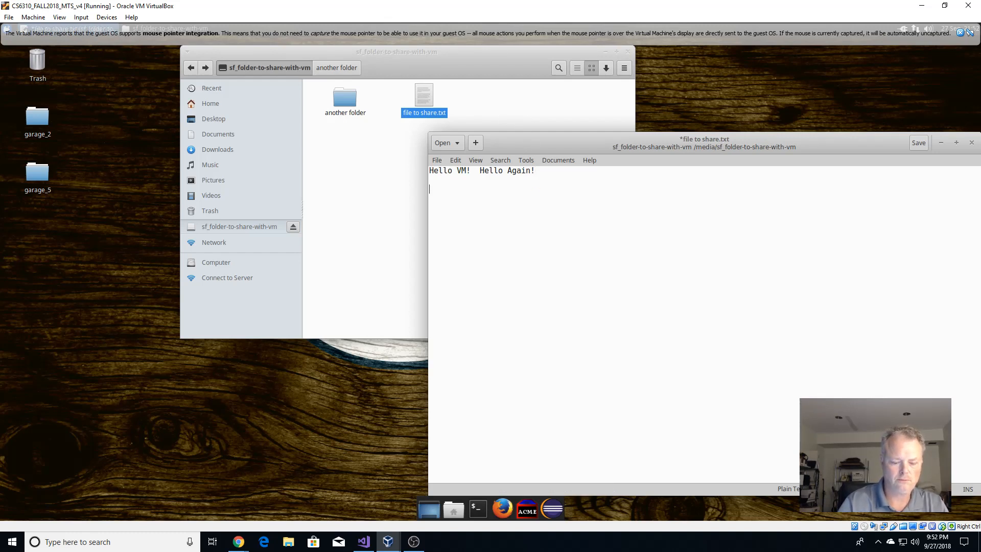
text(Nice to s)
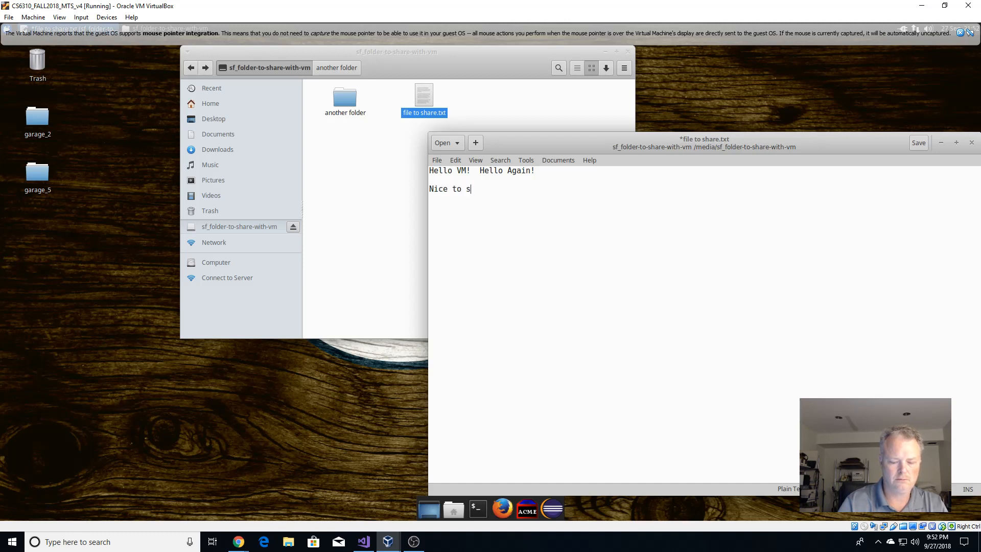
text(ee you)
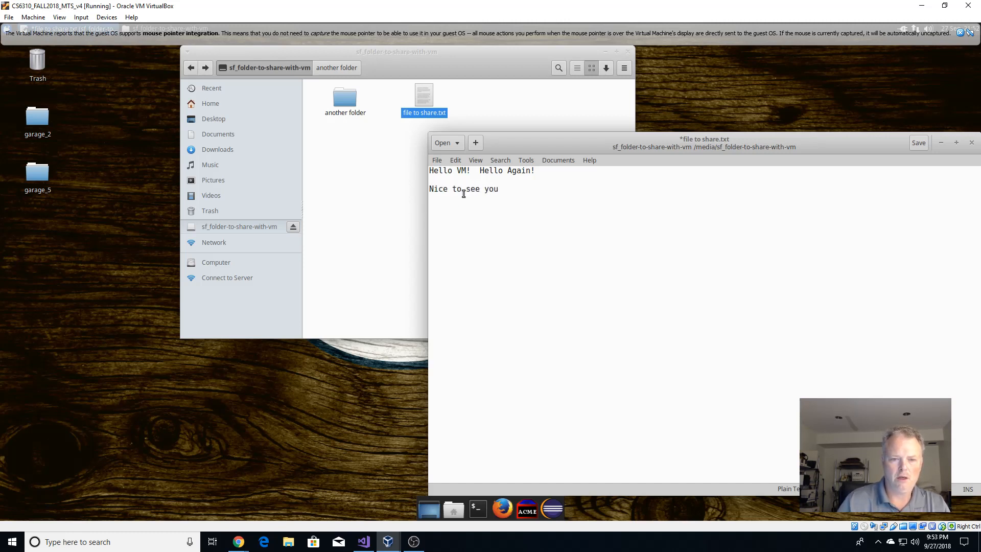
click(455, 160)
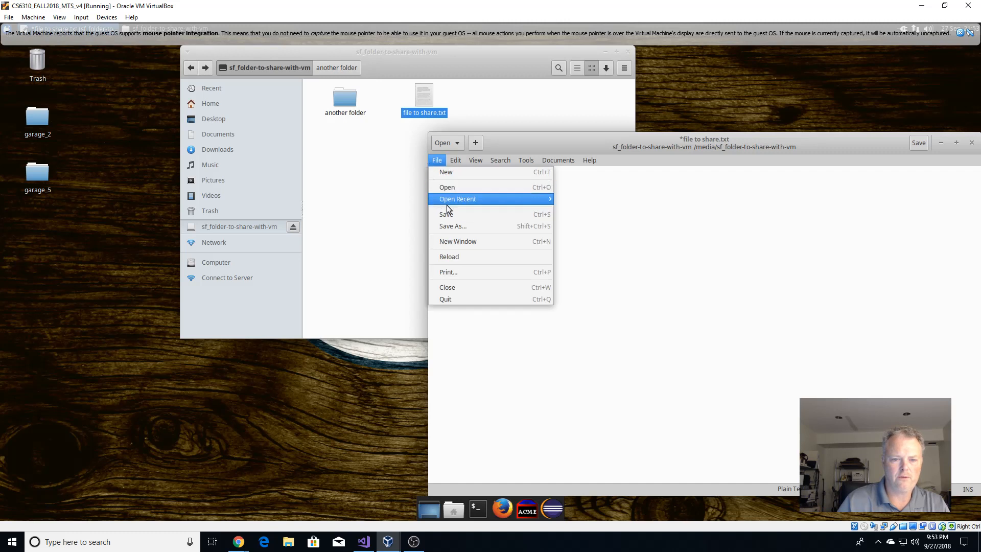
click(452, 211)
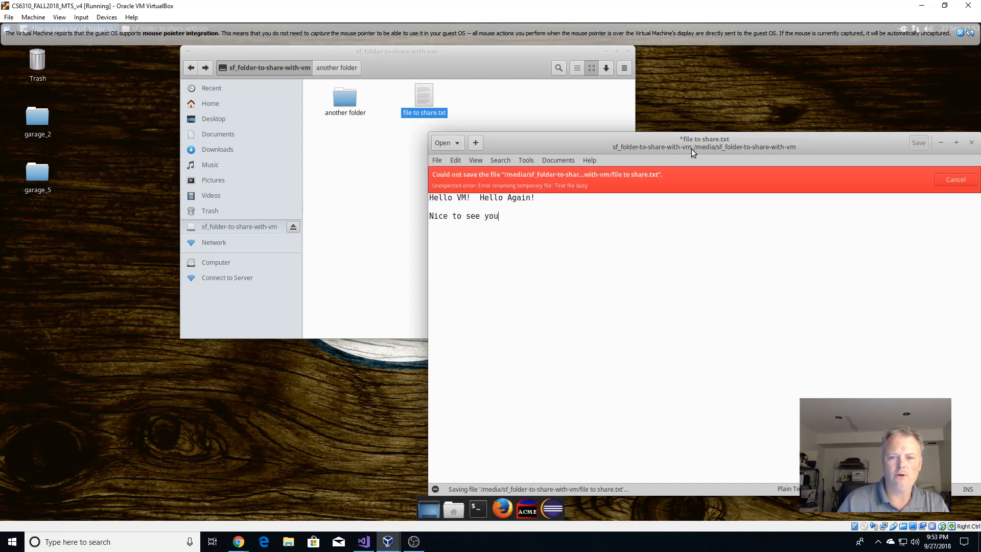
Close the guest editor discarding the unsaved change, and launch a guest terminal.
drag(691, 149, 553, 149)
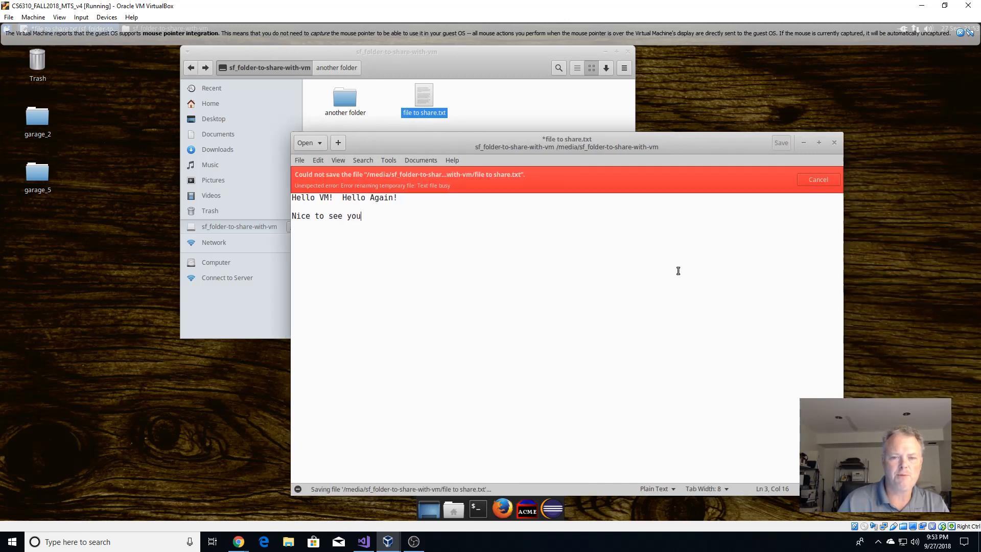
click(834, 143)
click(488, 348)
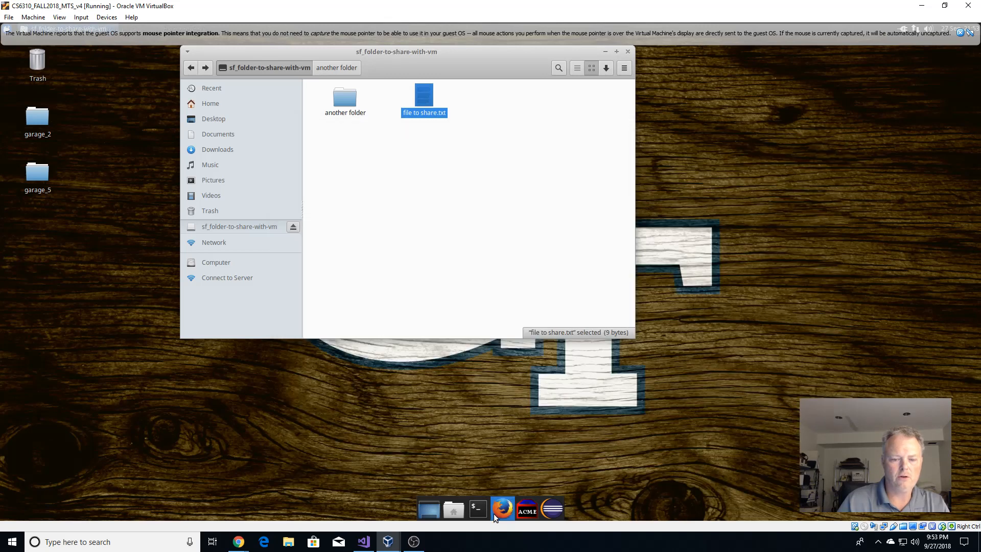
click(477, 508)
In the terminal, change into /media/sf_folder-to-share-with-vm and list its files.
triple_click(534, 273)
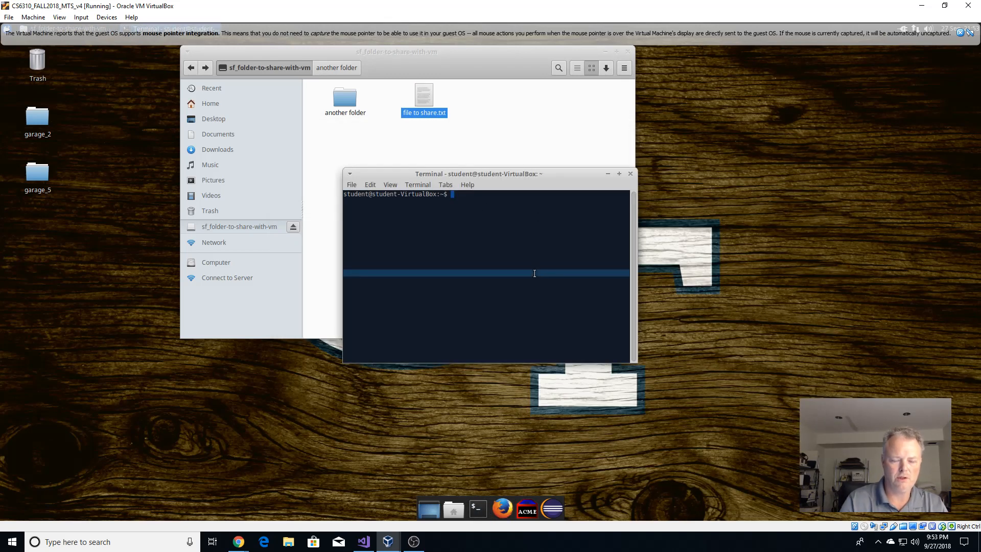
text(cd )
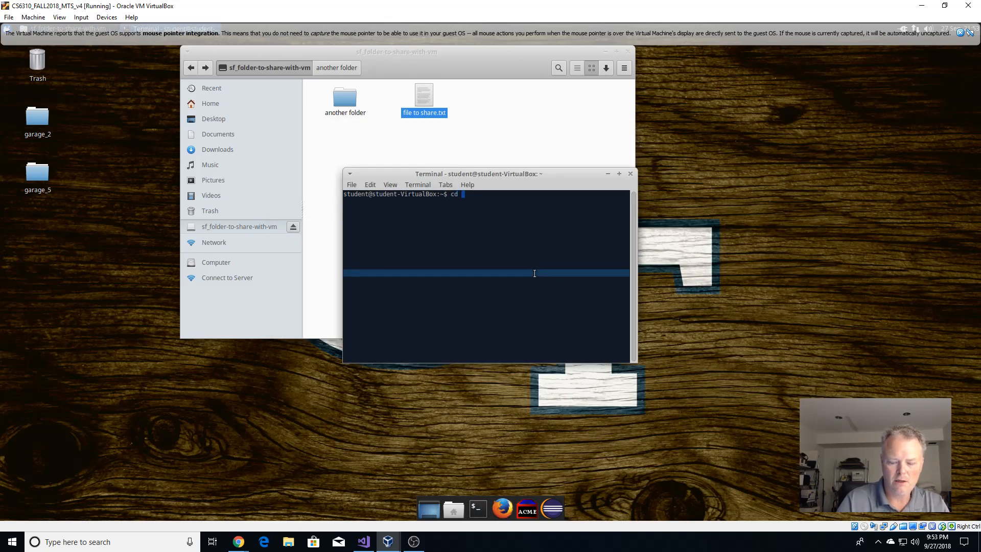
text(/media)
key(Return)
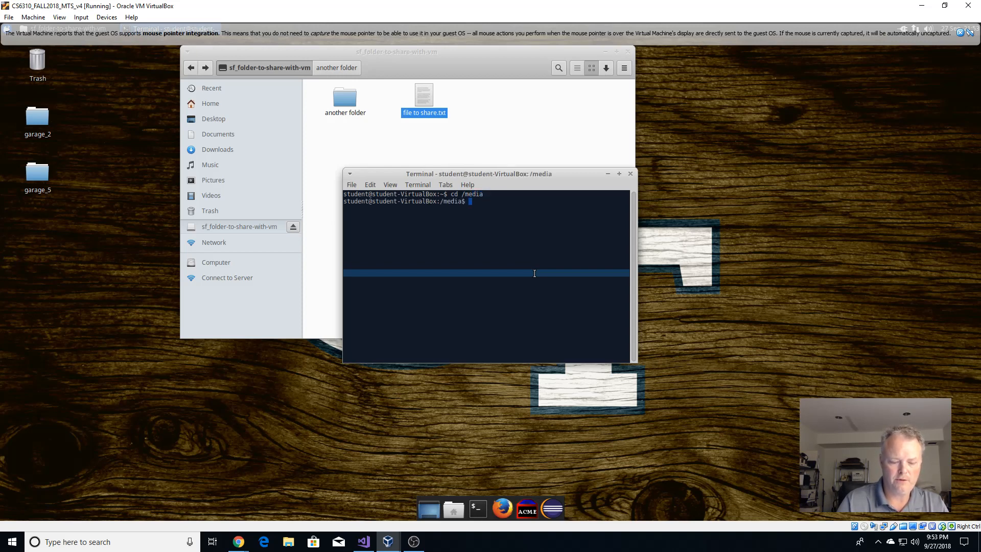
text(ls)
key(Return)
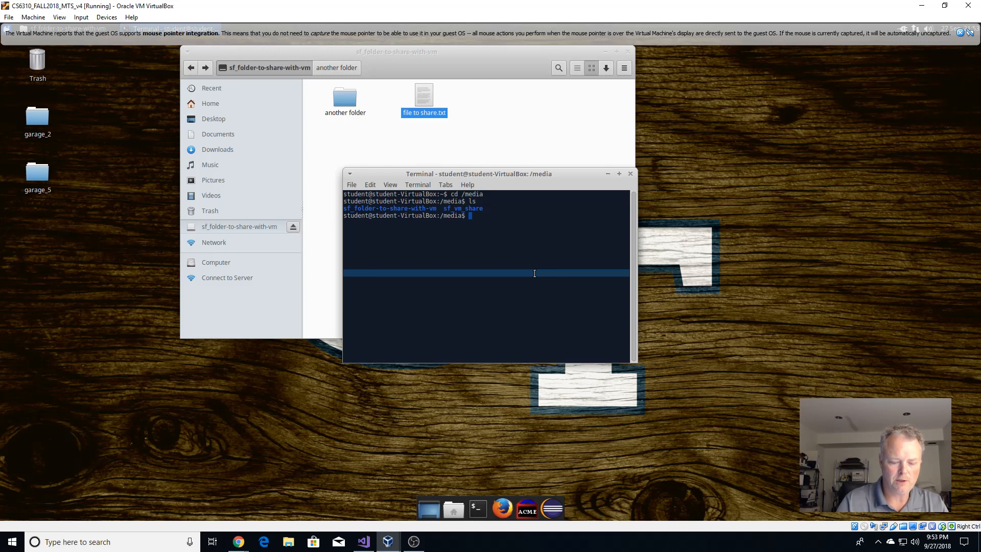
text(cd sf_)
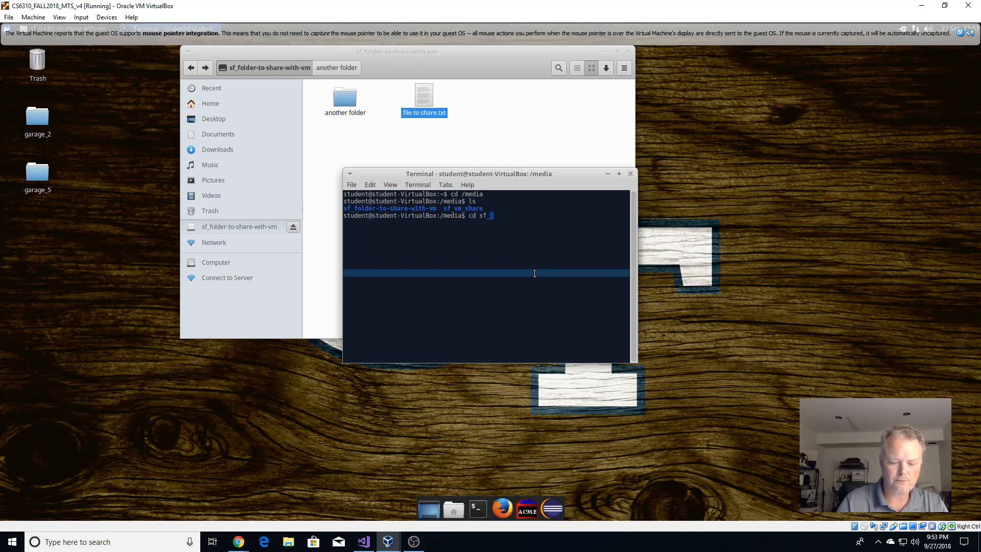
text(fold)
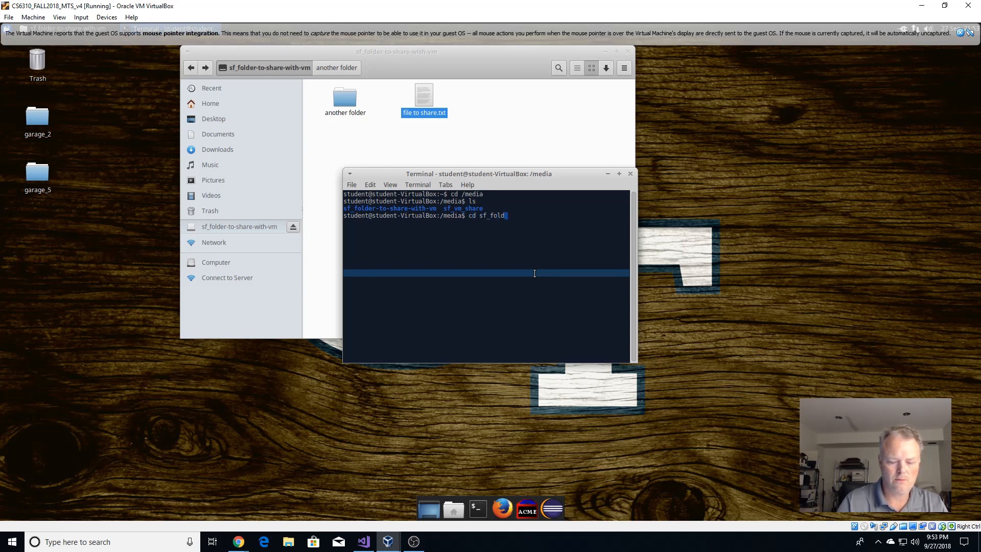
text(er-to)
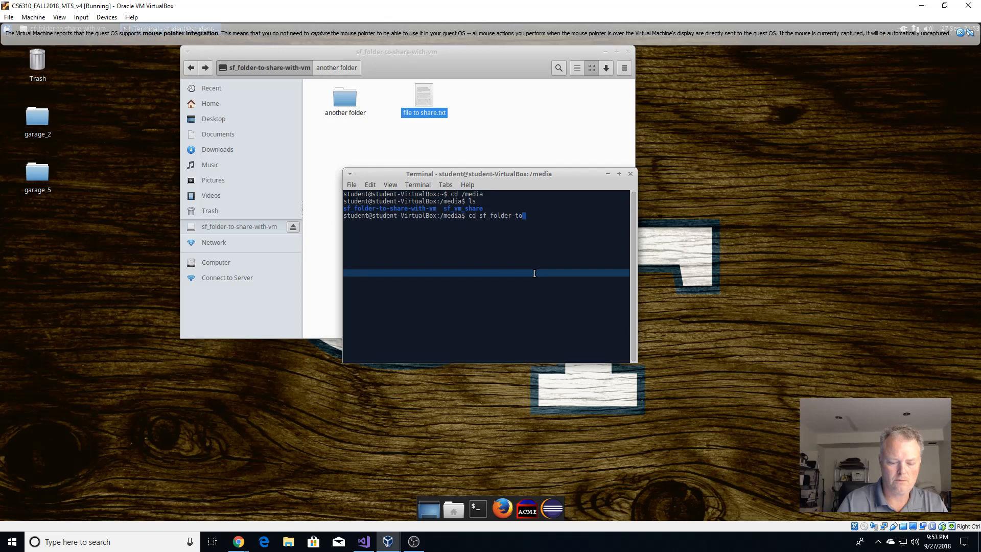
text(-share-with-vm)
key(Return)
text(ls)
key(Return)
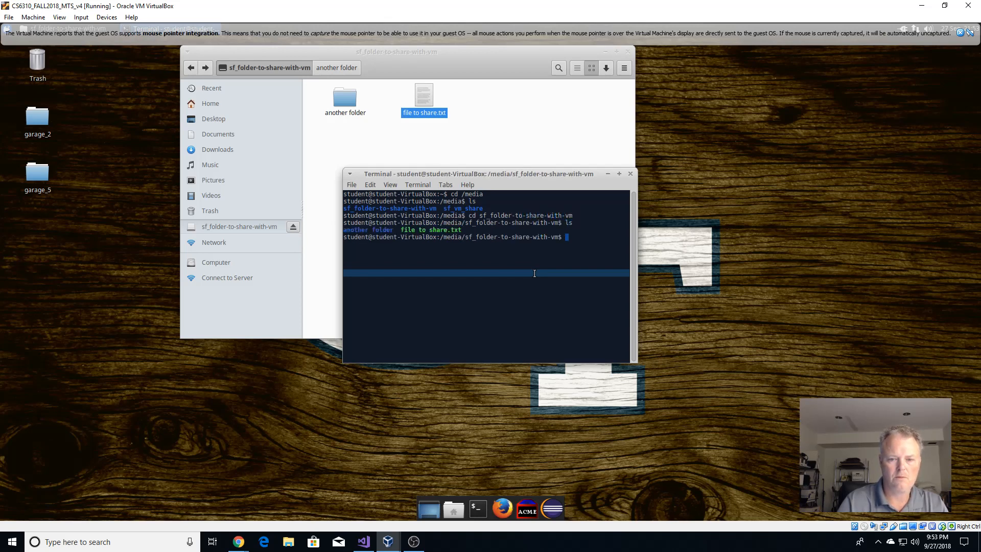
Quit the mistaken unquoted vi session with :q twice and enter vi 'file to share.txt'.
text(vi )
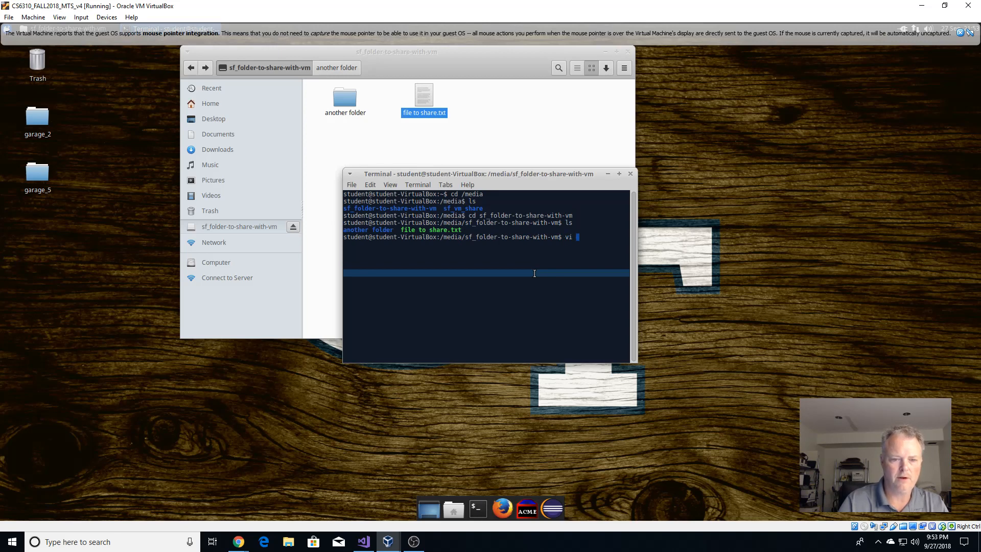
text(f)
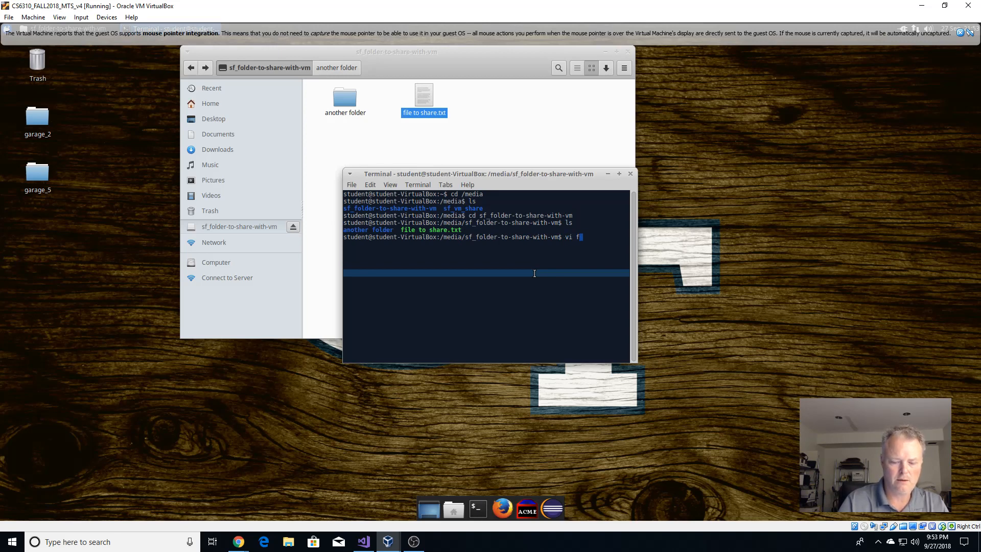
text(ile to share.txt)
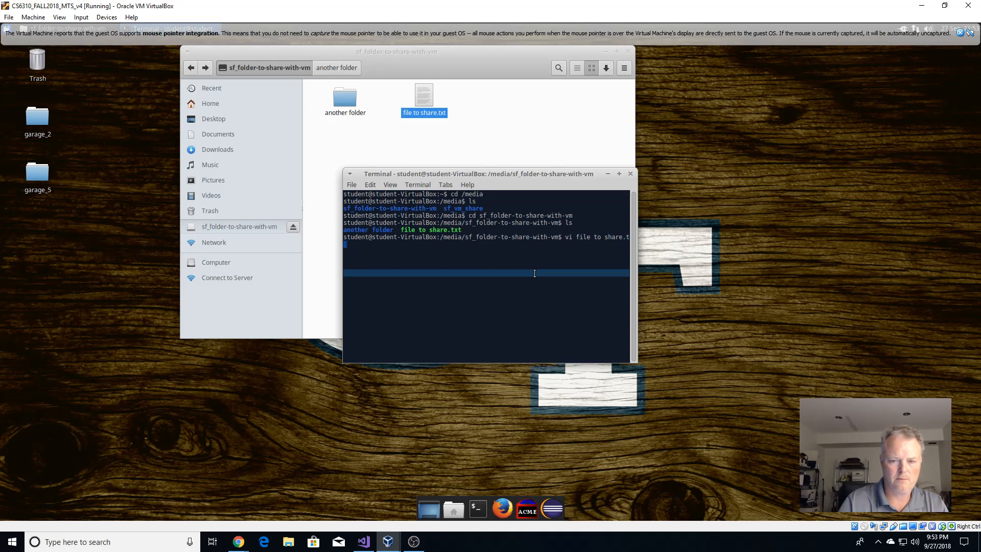
key(Return)
text(:q)
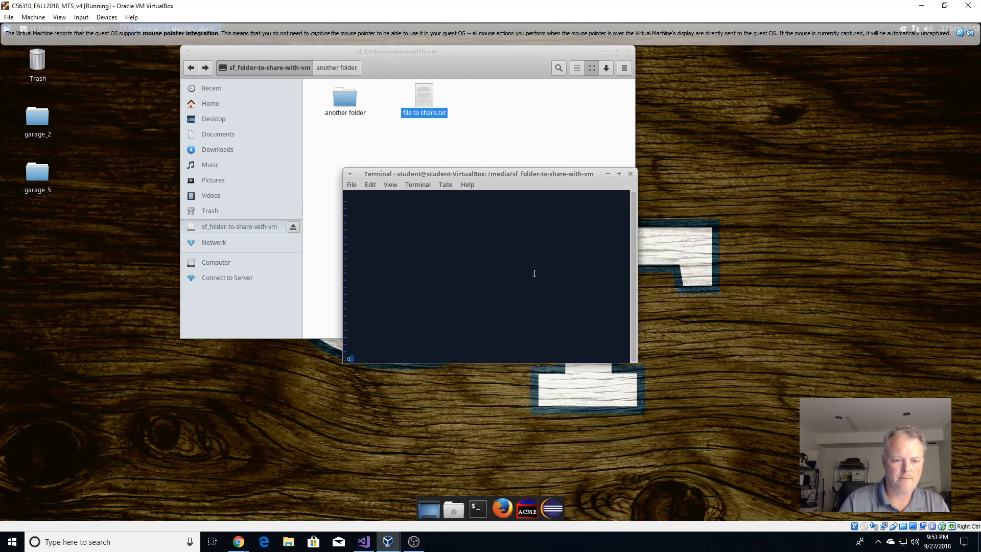
key(Return)
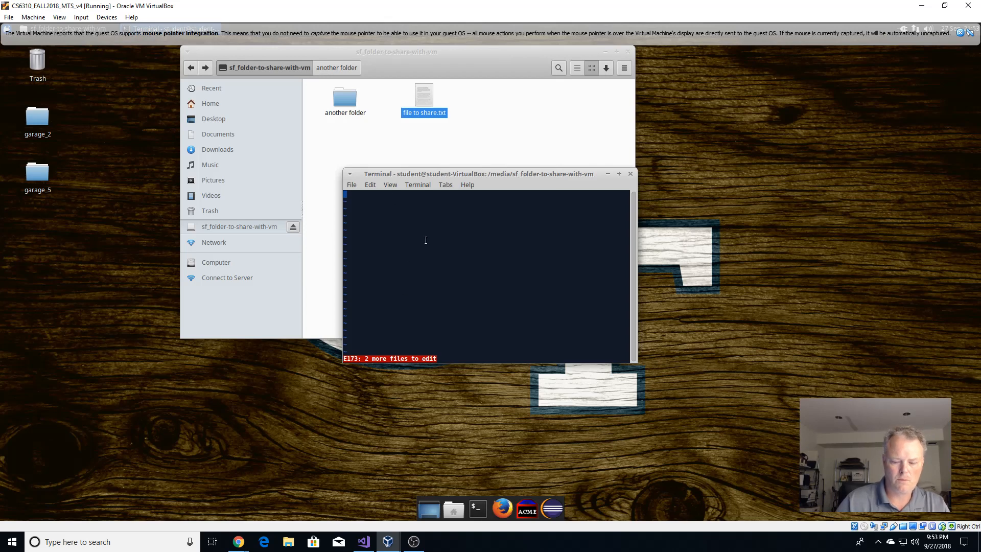
text(:q)
key(Return)
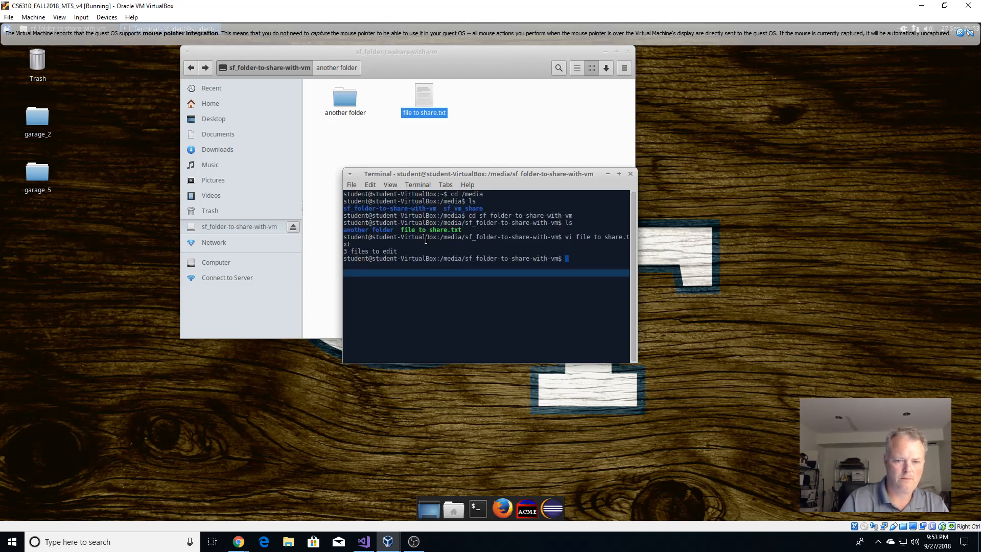
text(vi )
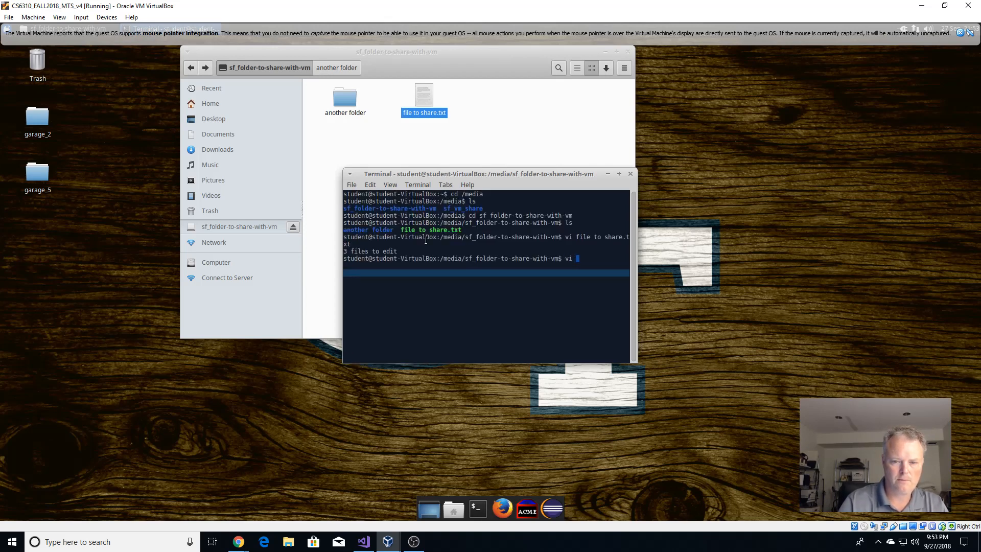
text(')
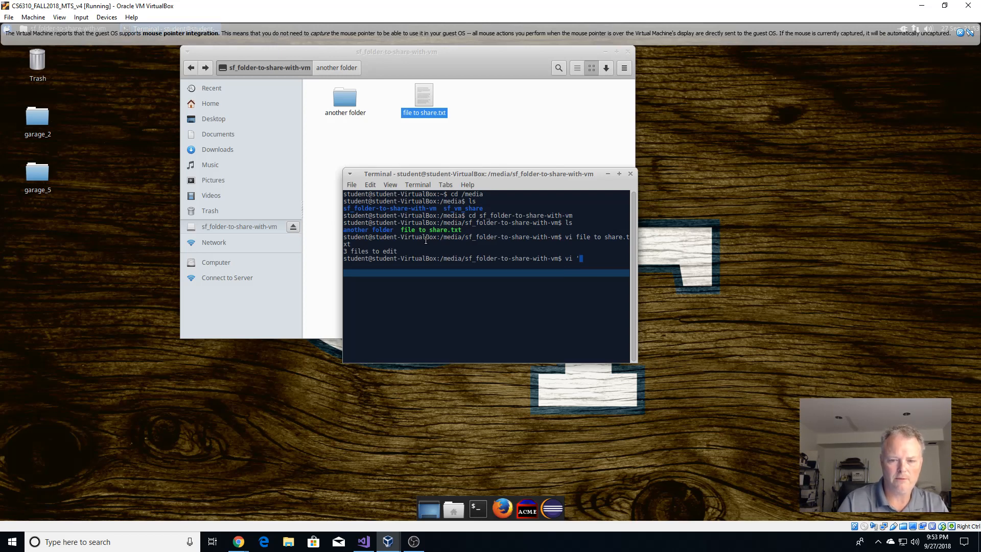
text(file to shar)
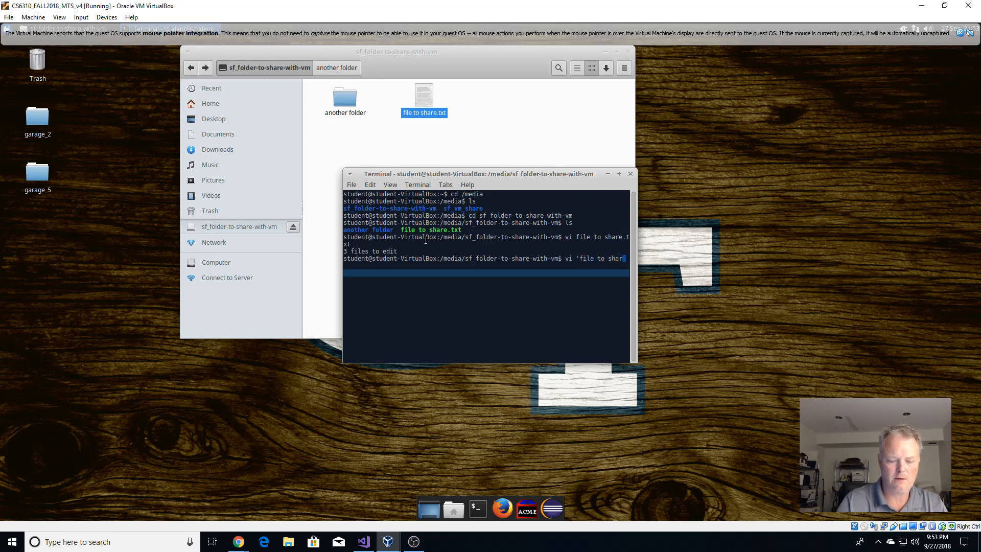
text(e.txt)
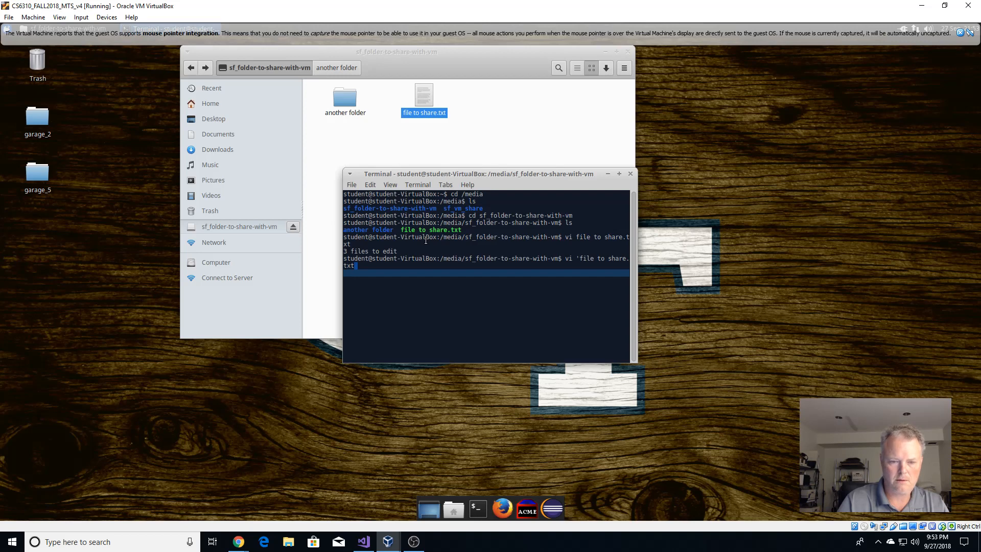
text(')
Add a new line 'Nice to see you in VI!!' to file to share.txt in vi and save with :wq.
key(Return)
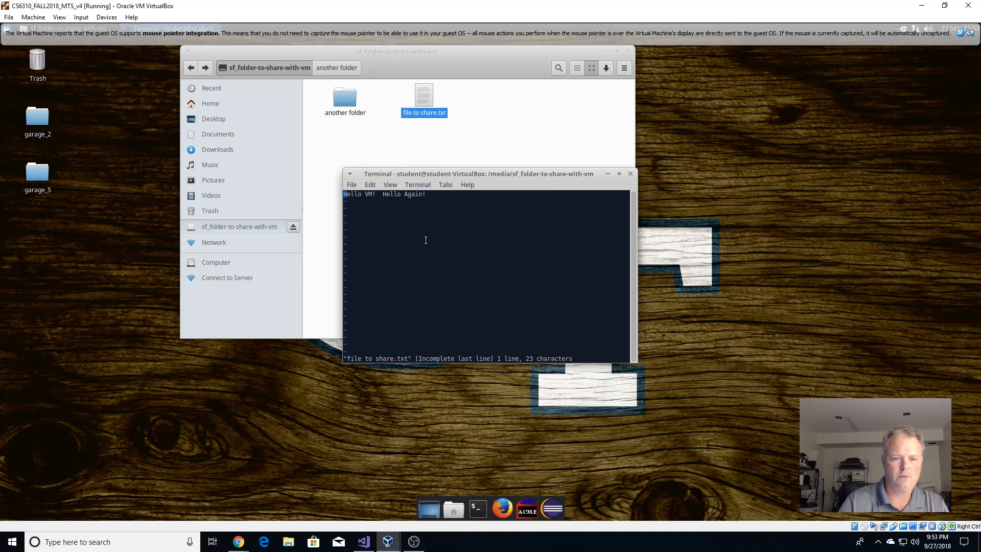
text(oo)
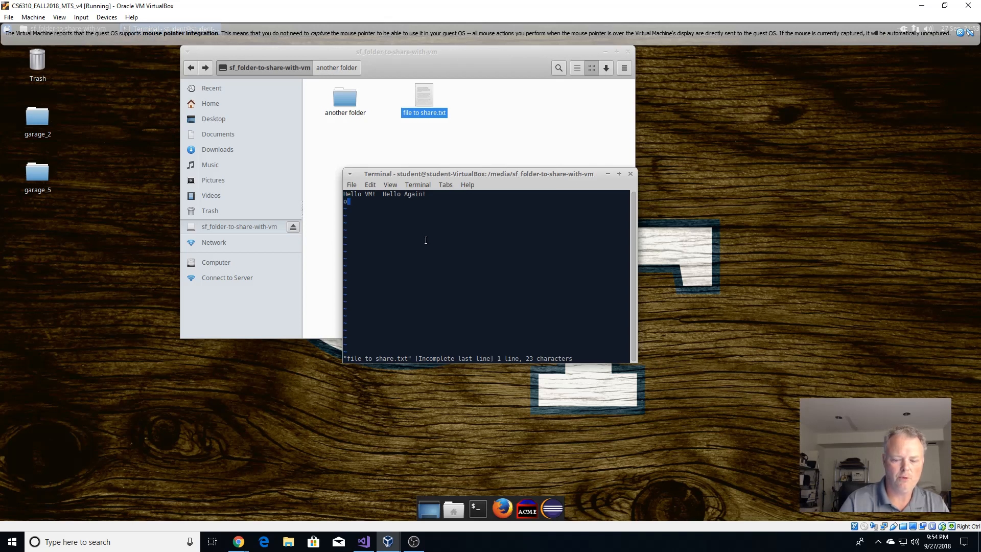
key(BackSpace)
key(Return)
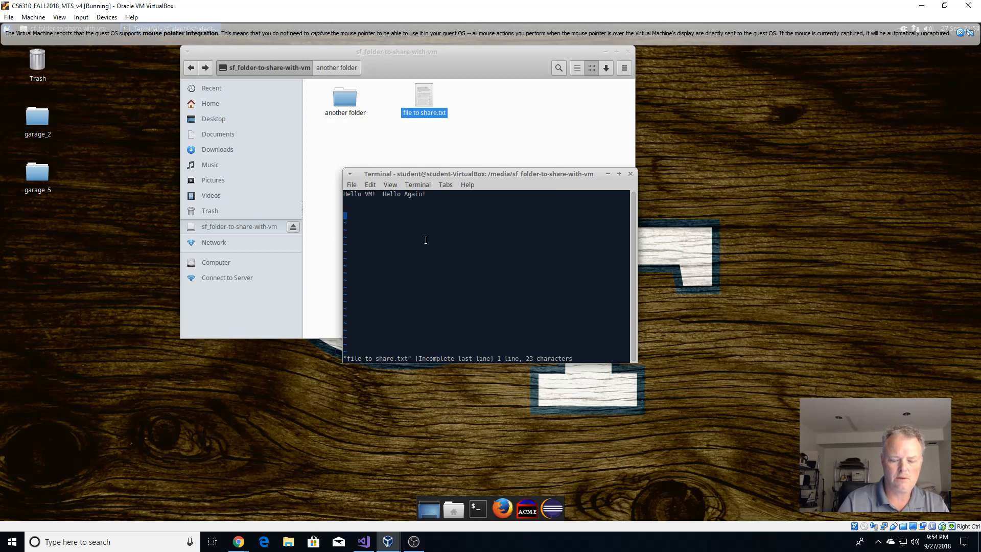
text(Nic)
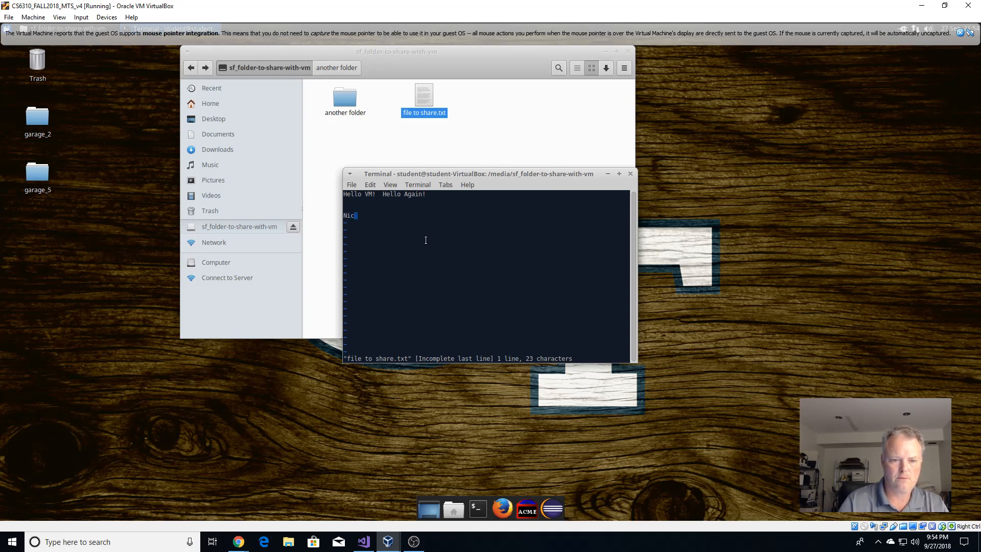
text(e to see you)
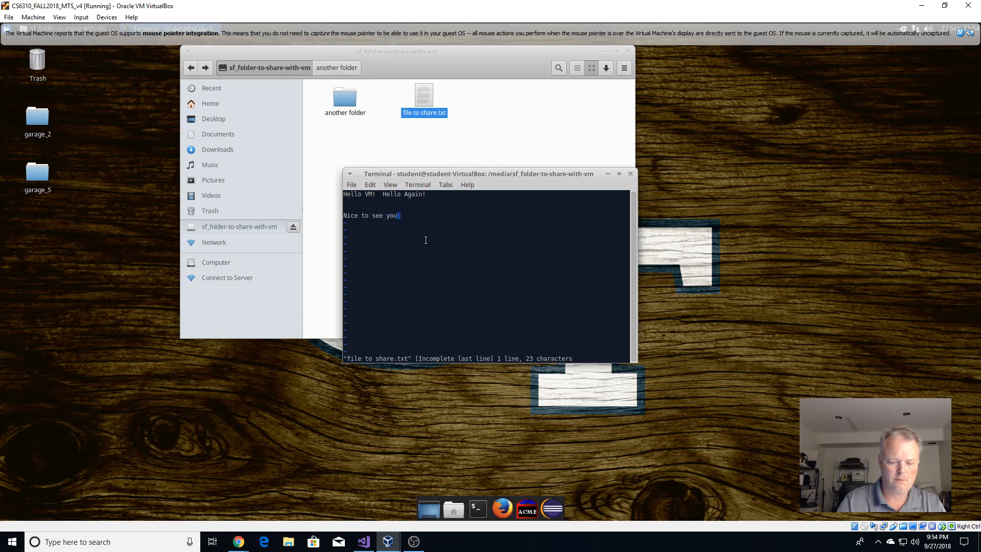
text( ivn VI)
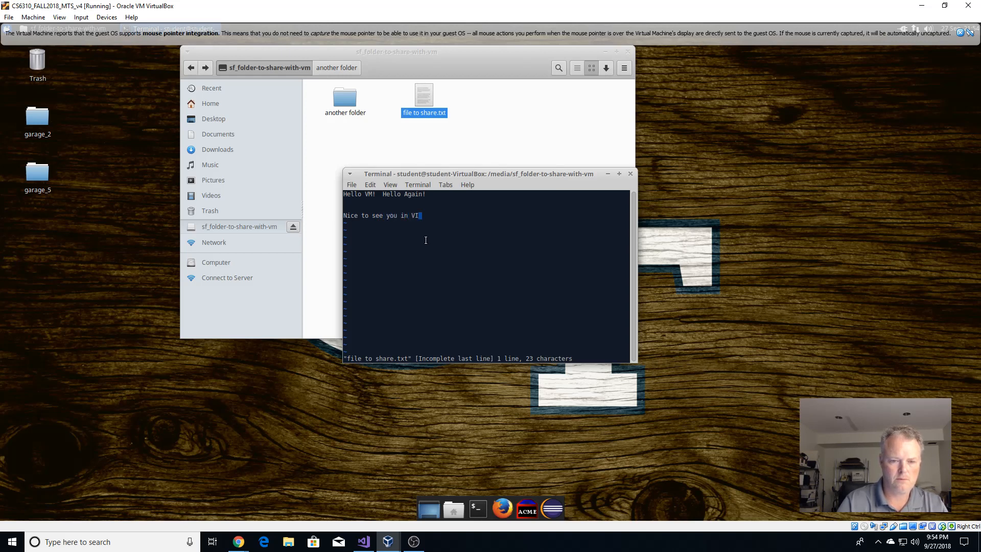
text(!!)
key(Escape)
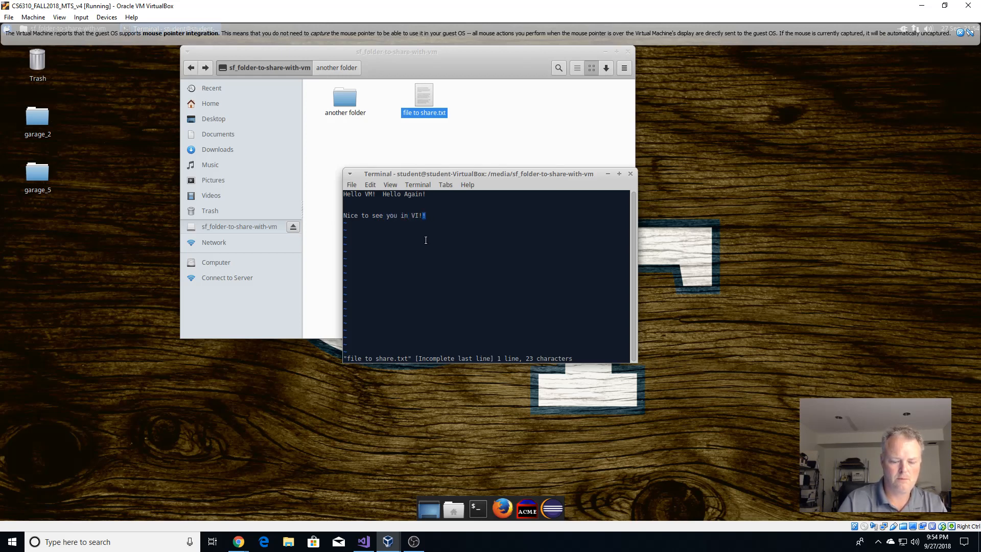
text(:wq)
key(Return)
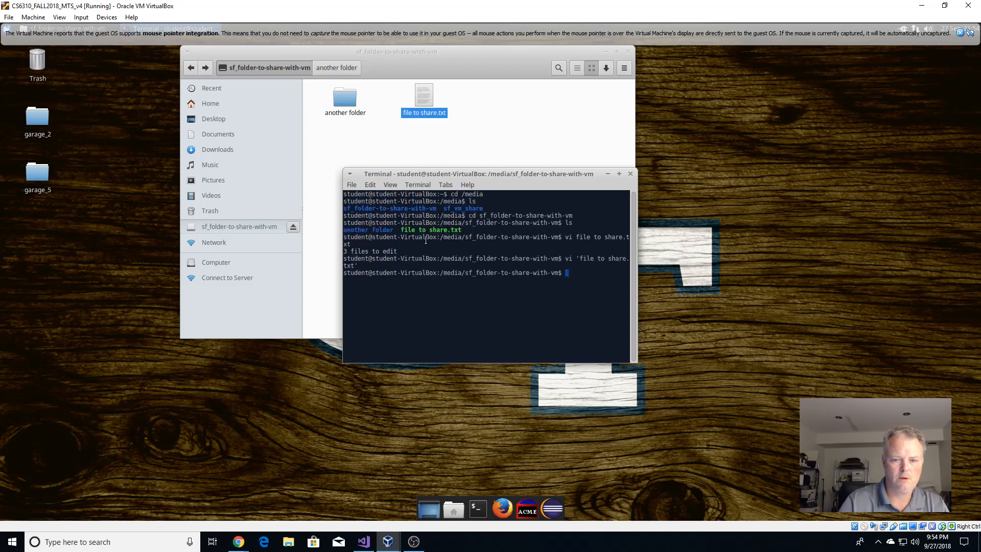
Reopen file to share.txt in vi to verify the edit, then exit with :wq.
key(Up)
key(Return)
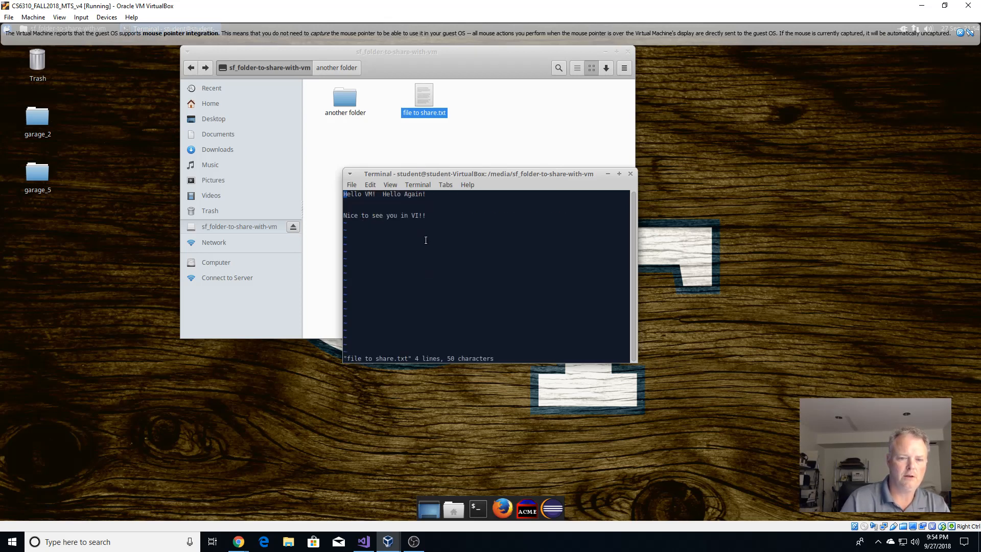
text(:wq)
key(Return)
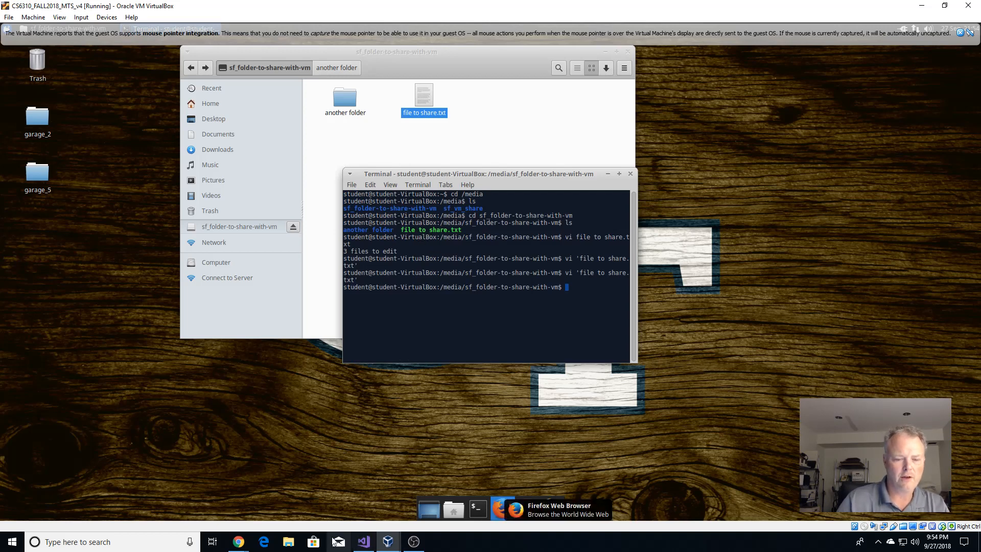
Browse File Explorer to C:\folder-to-share-with-vm and open file to share.
click(294, 546)
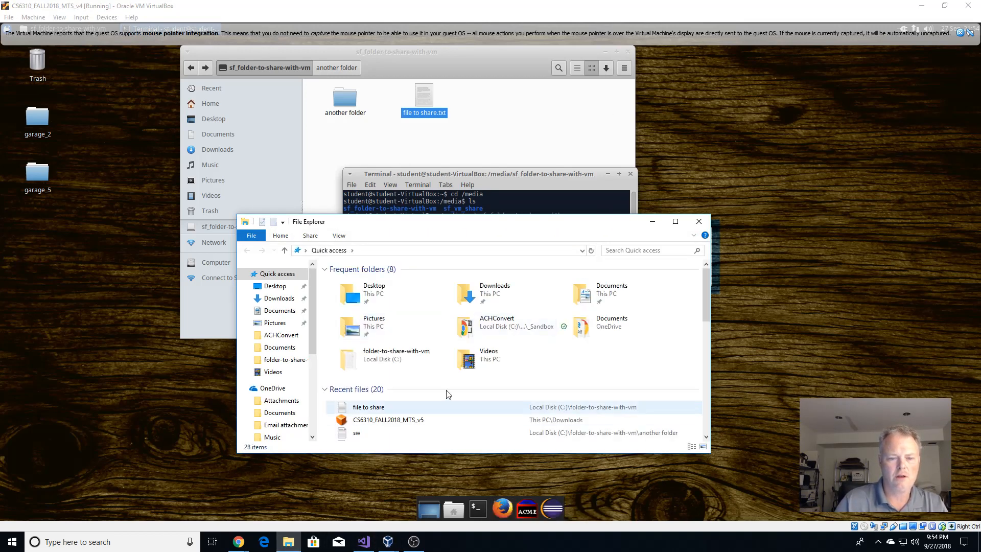
click(365, 250)
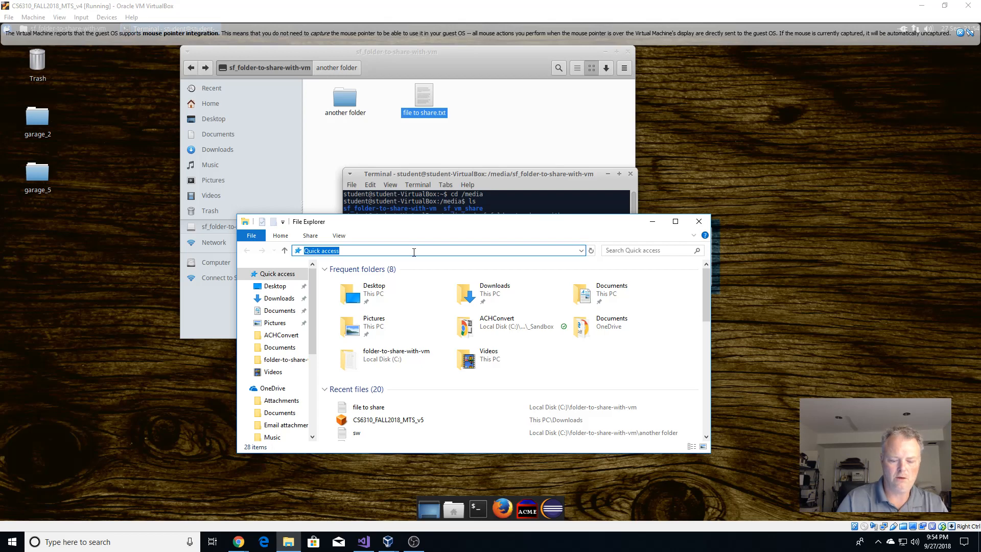
text(c:)
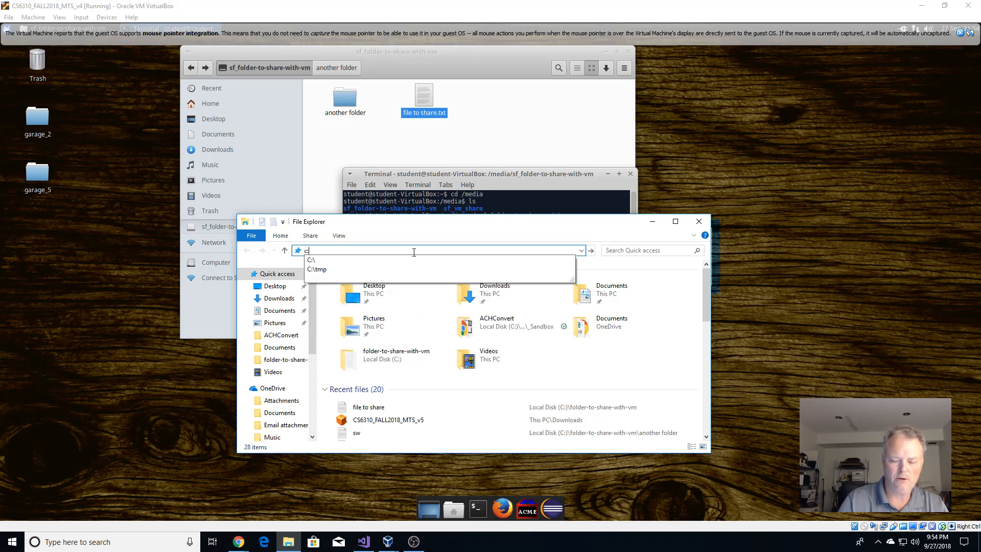
text(\)
key(Return)
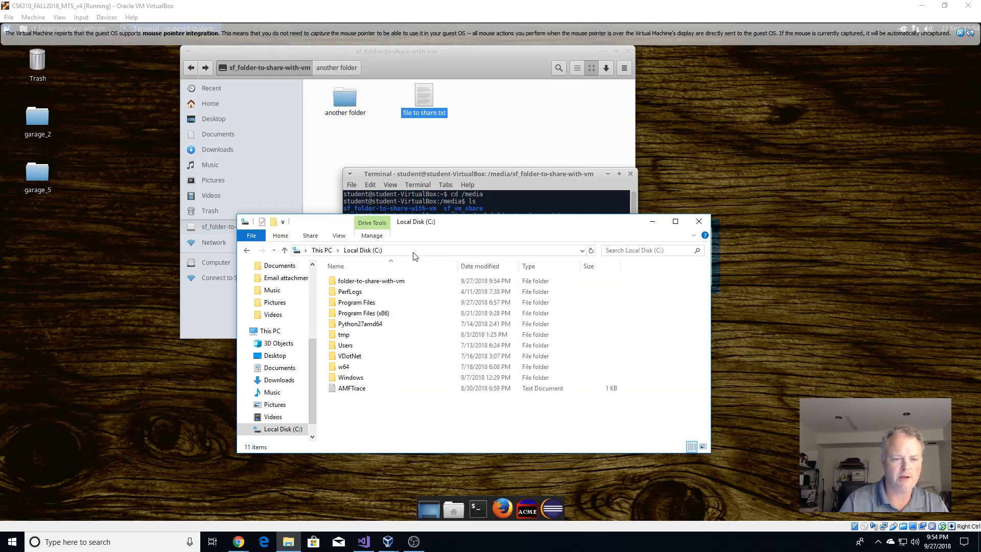
double_click(384, 285)
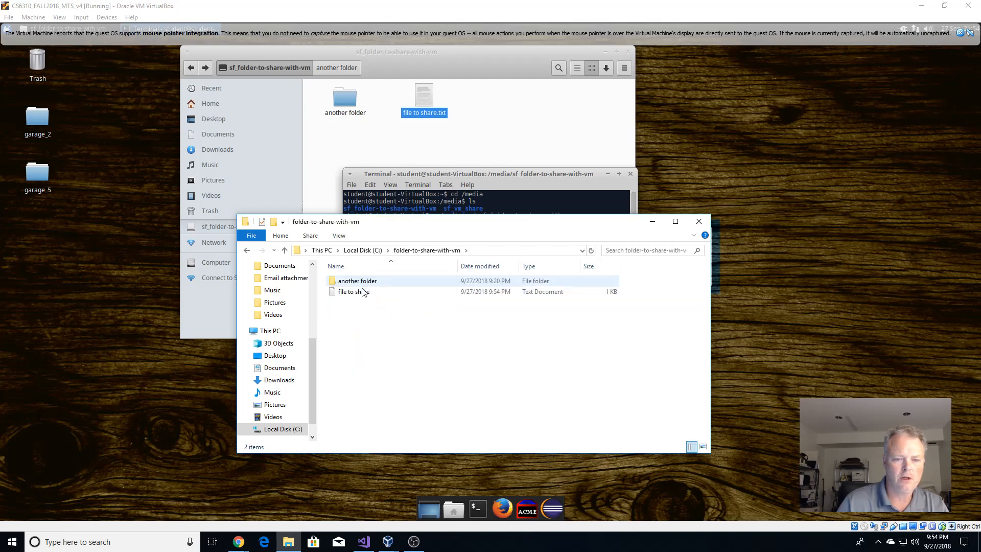
double_click(363, 293)
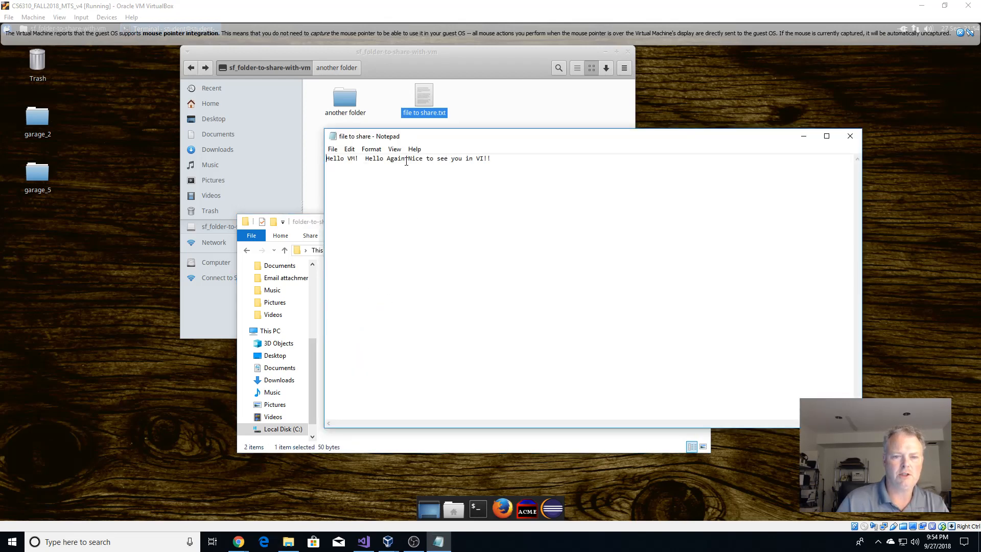
Highlight the guest's 'Nice to see you in VI!!' text in Notepad to confirm it, then deselect.
drag(409, 158, 498, 159)
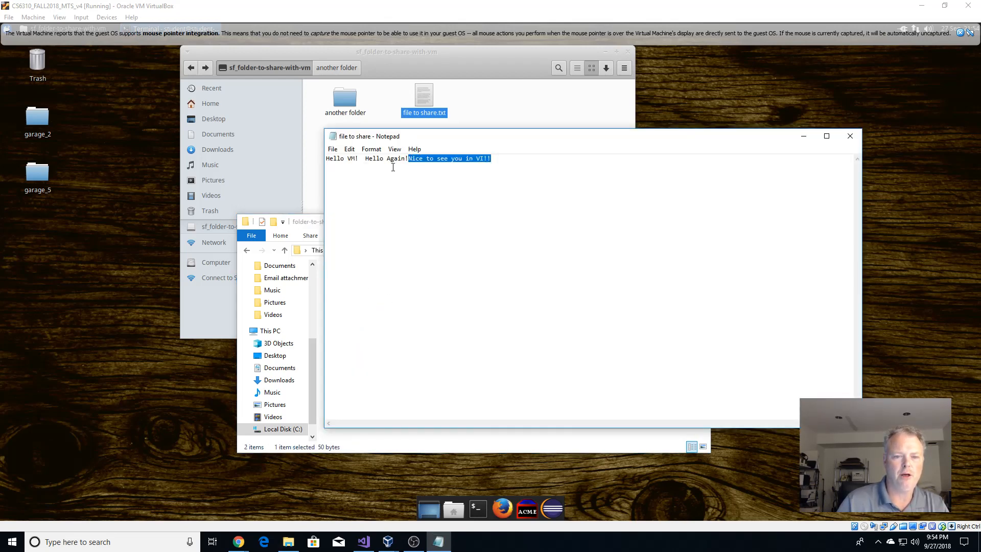
click(600, 159)
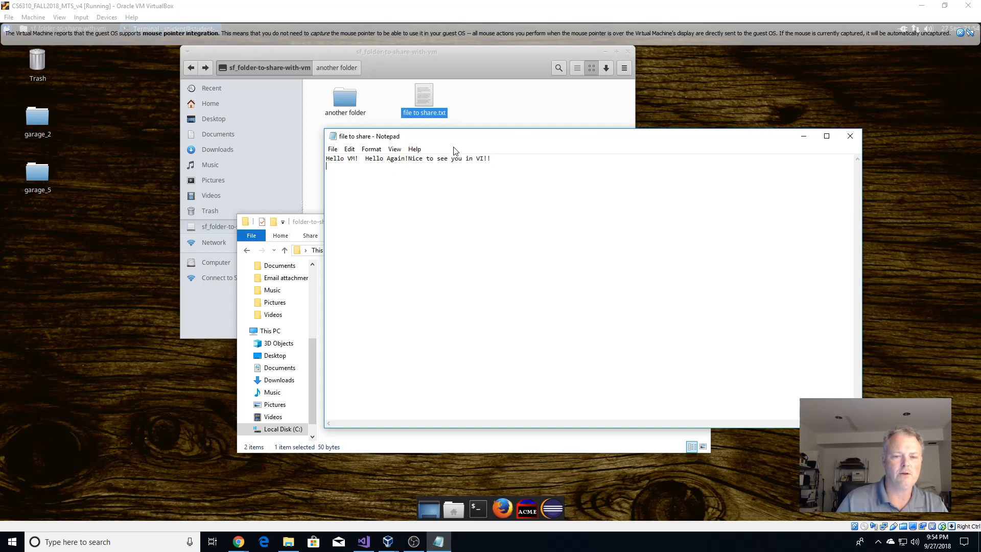